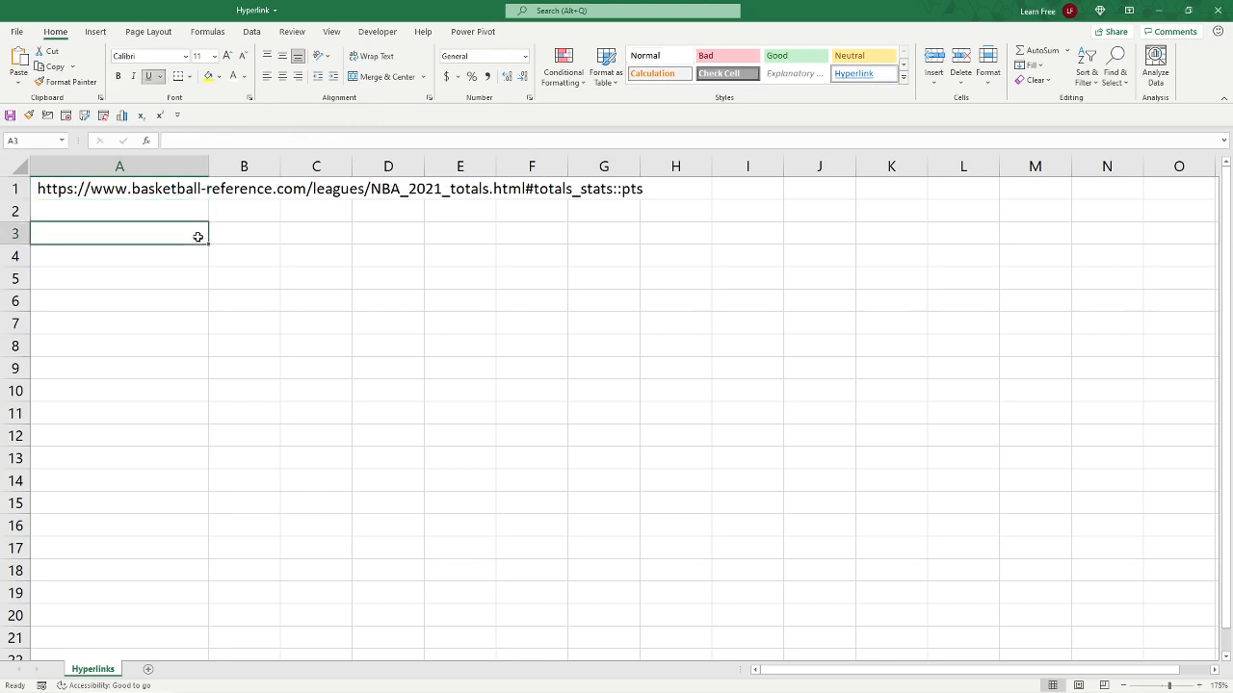
right_click(89, 235)
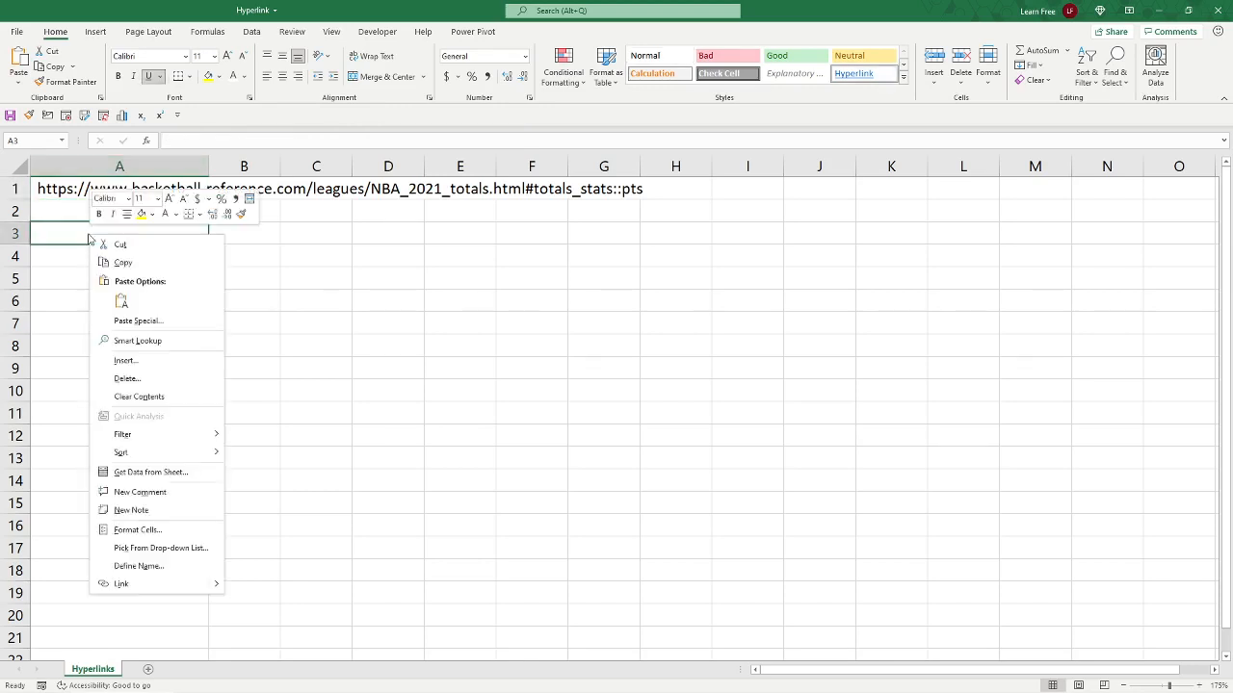
mouse_move(216, 587)
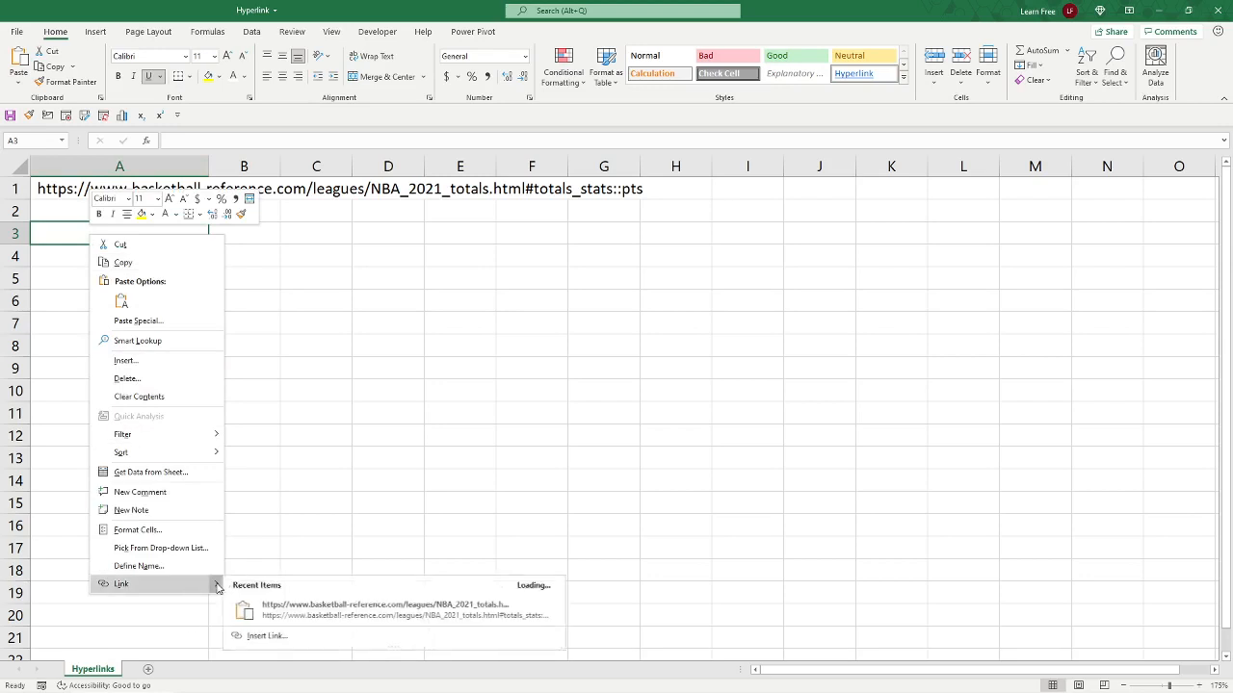
click(280, 614)
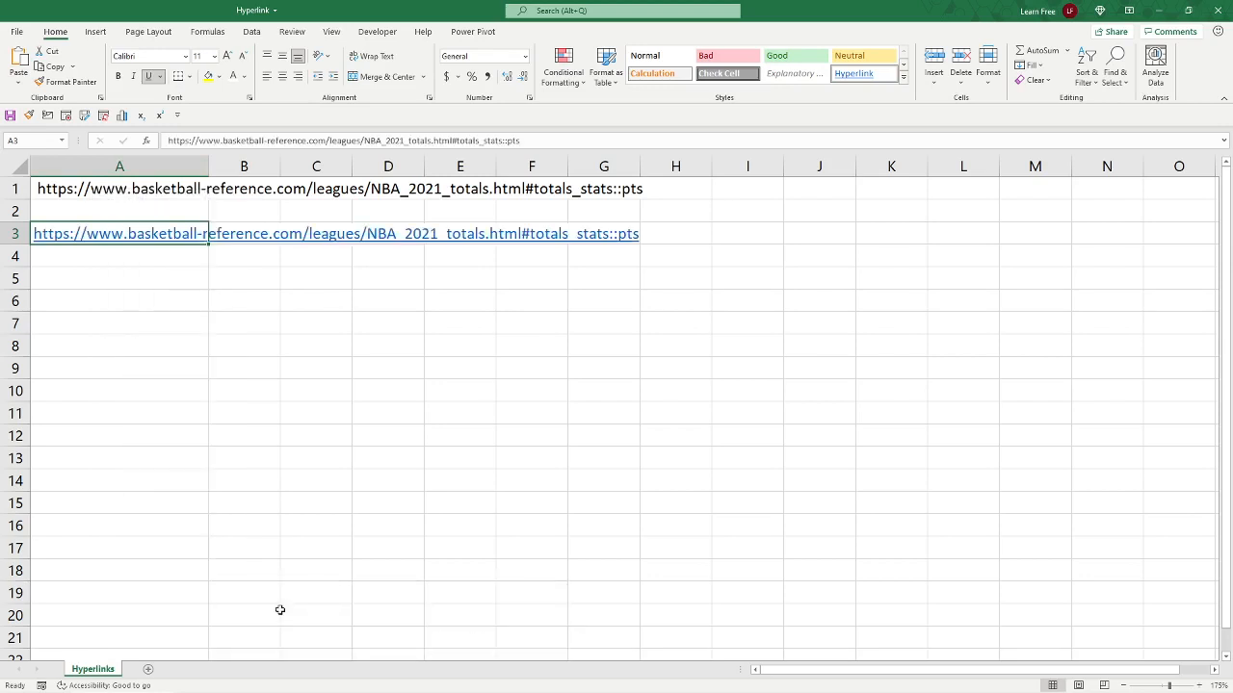
click(164, 258)
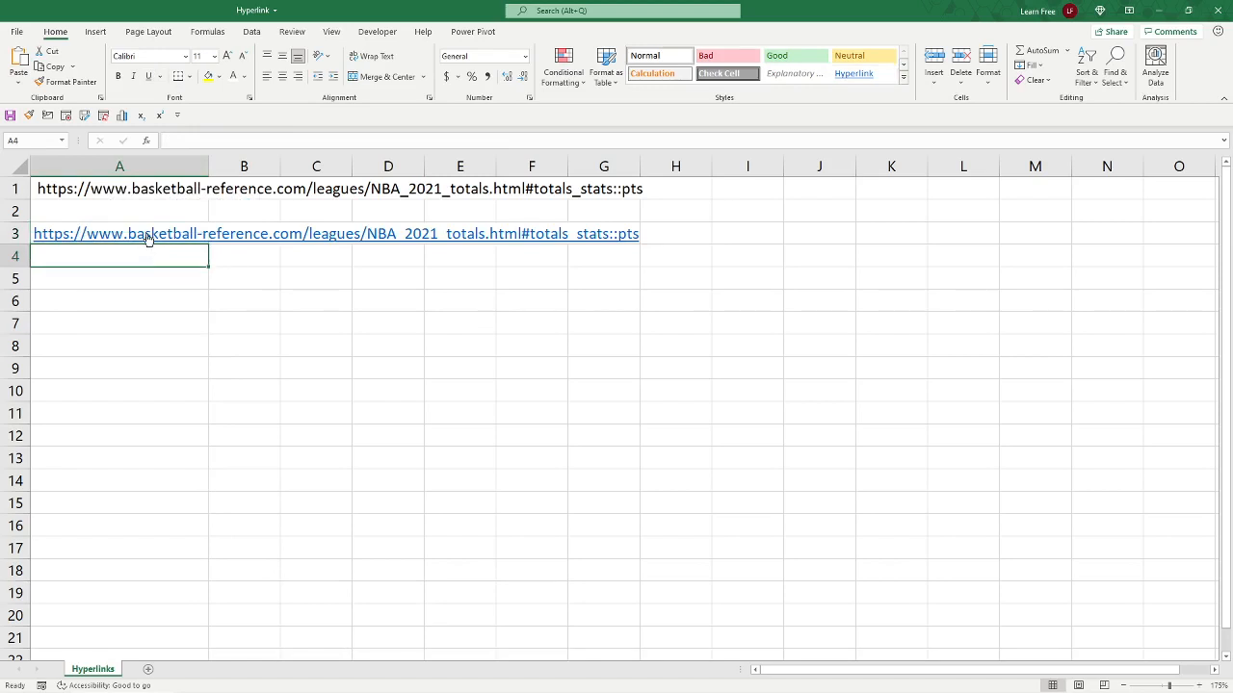
right_click(93, 258)
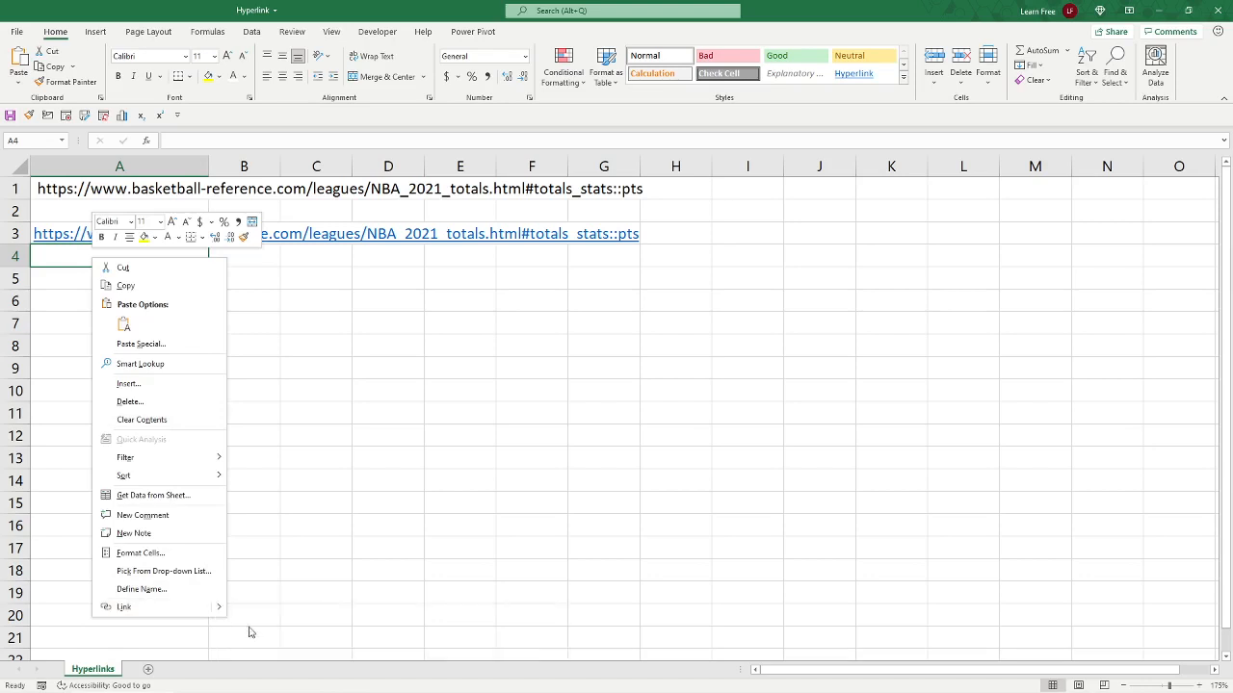
mouse_move(219, 610)
click(305, 660)
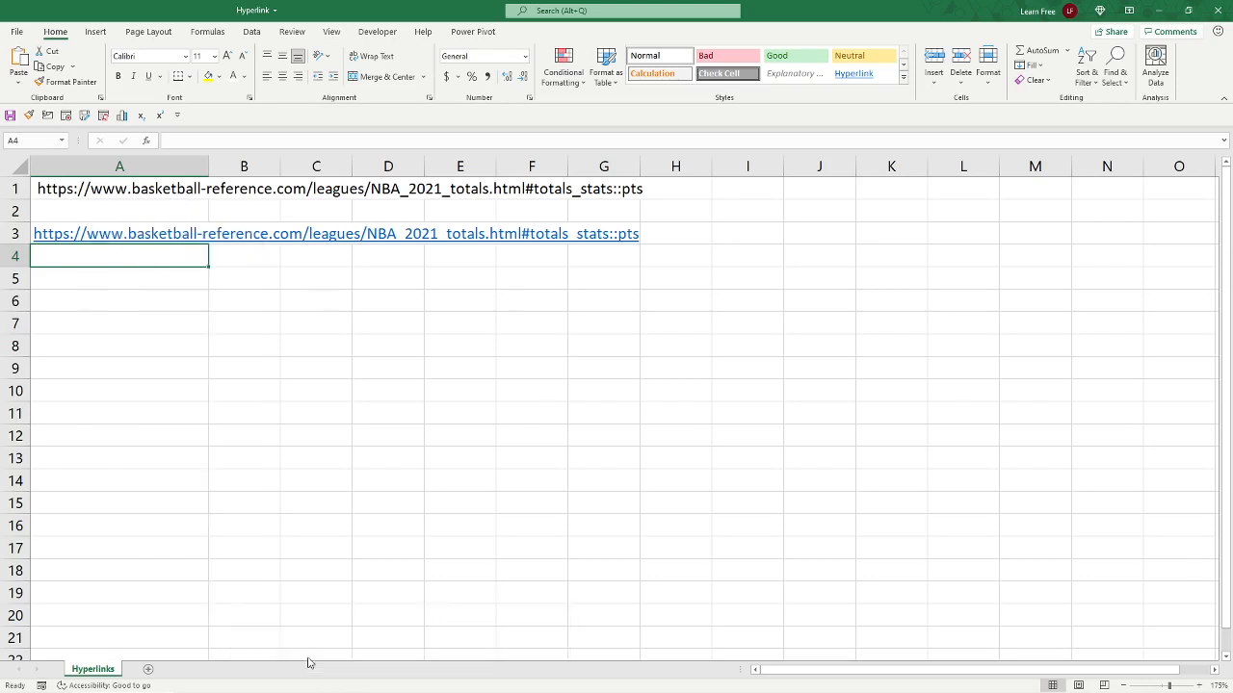
drag(329, 483, 443, 284)
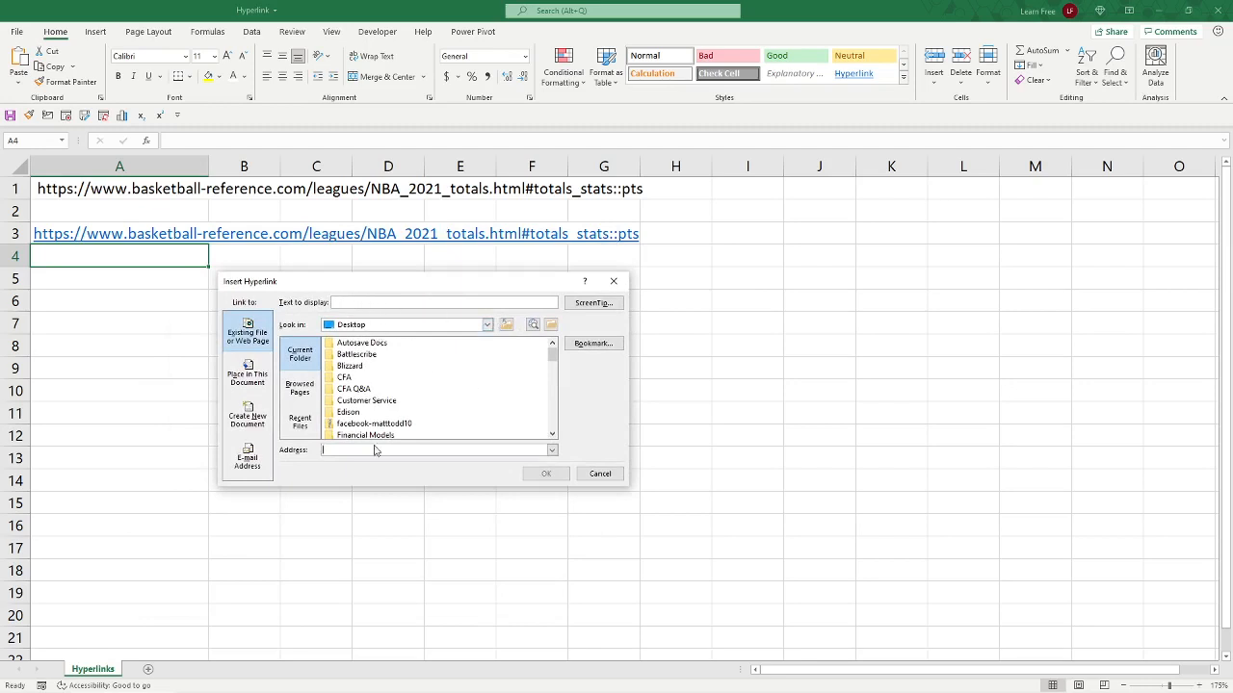
text(https://www.basketball-reference.com/leagues/NBA_2021_totals.html#totals_stats::pts)
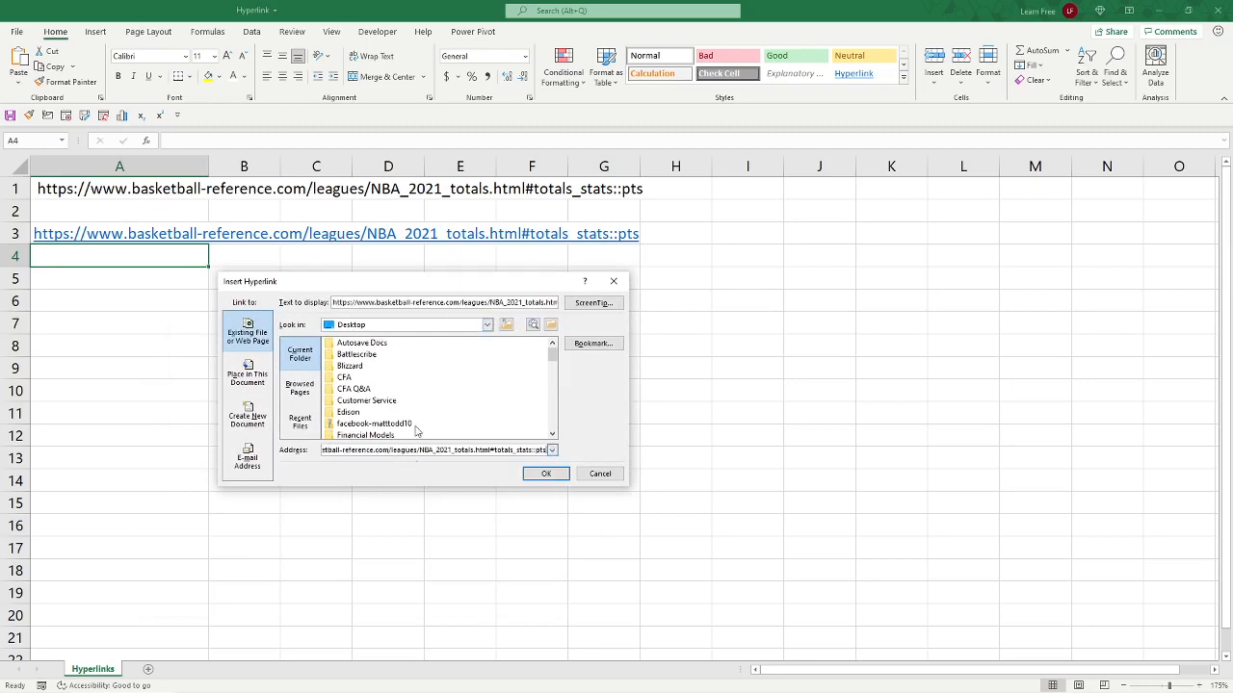
click(339, 302)
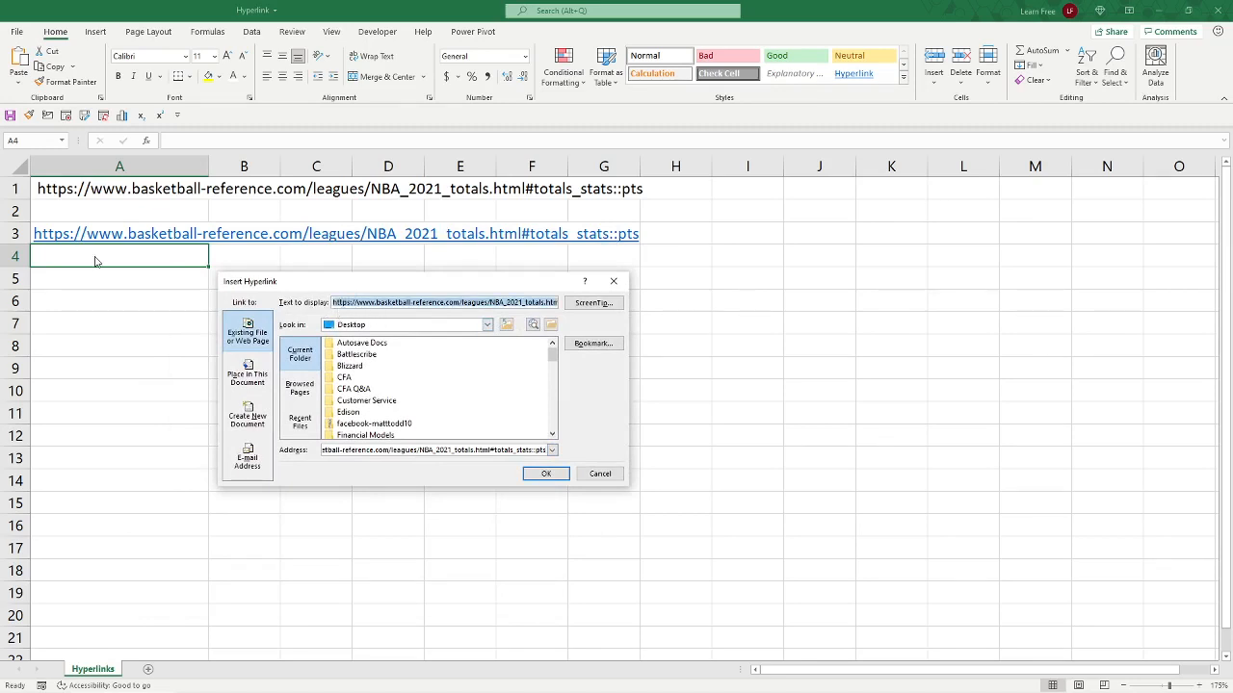
text(B)
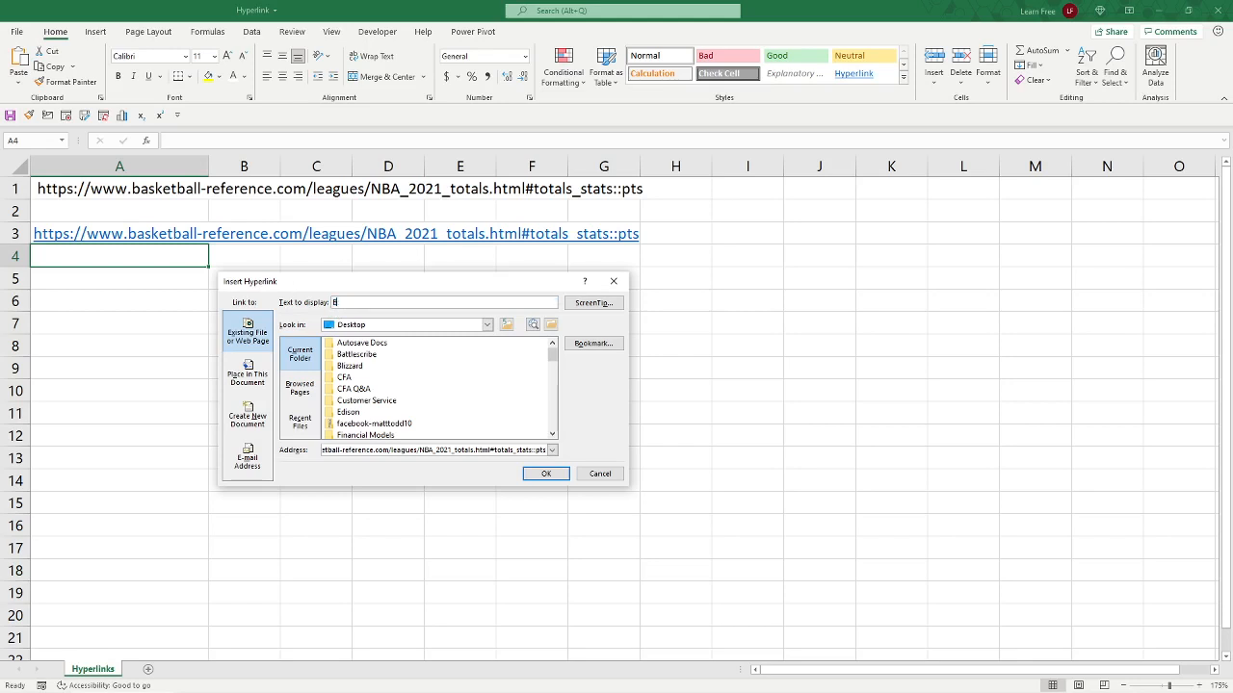
text(asketball Reference)
Step: Give the A4 hyperlink the ScreenTip "Only pull once a day, Idiot." and insert the link
click(594, 303)
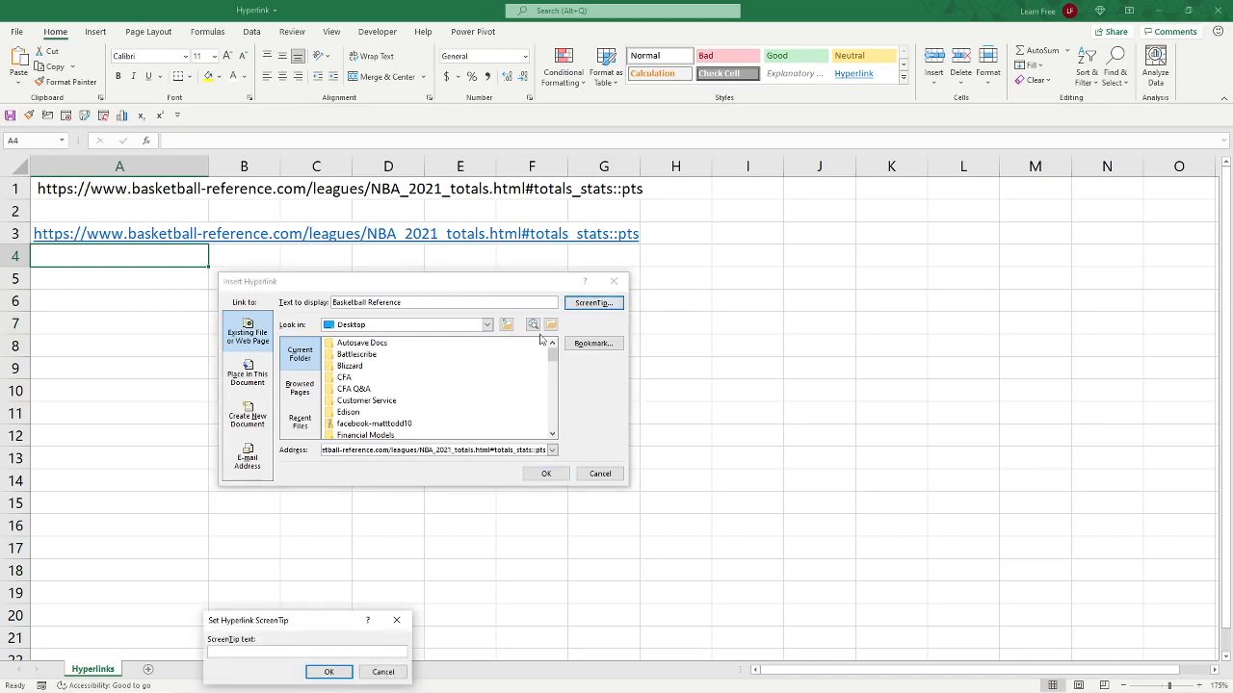
drag(289, 626, 449, 374)
text(Only pull once a day, idiot.)
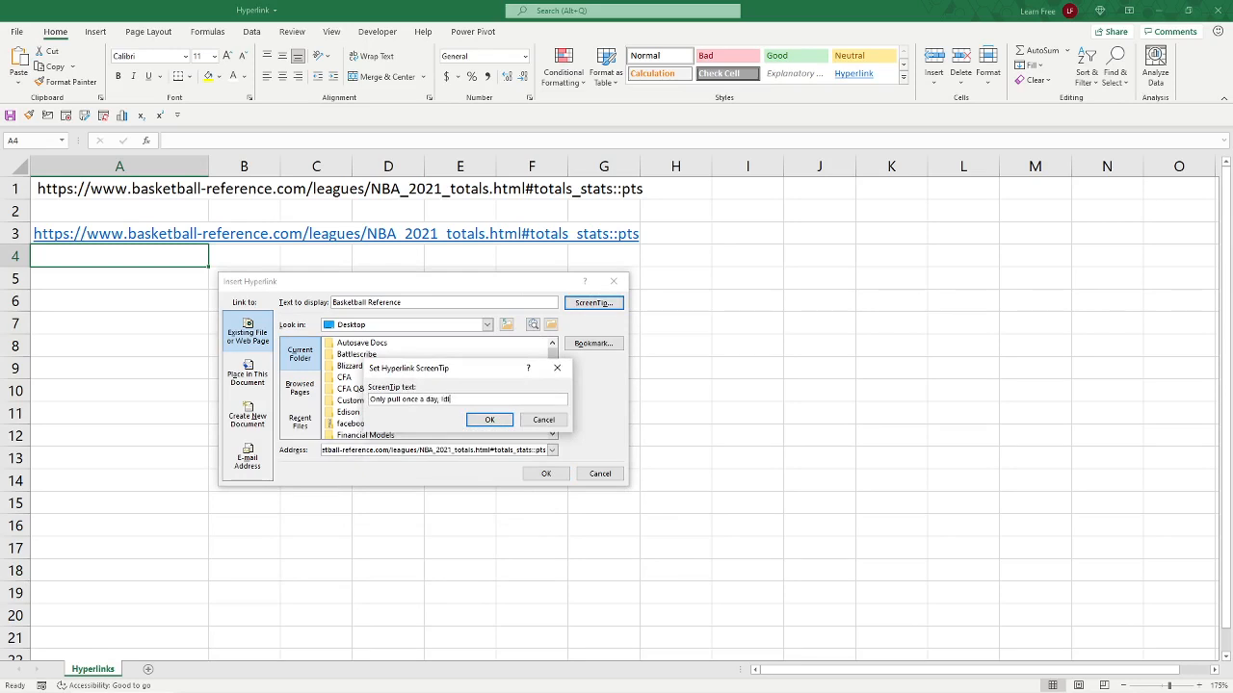
click(506, 420)
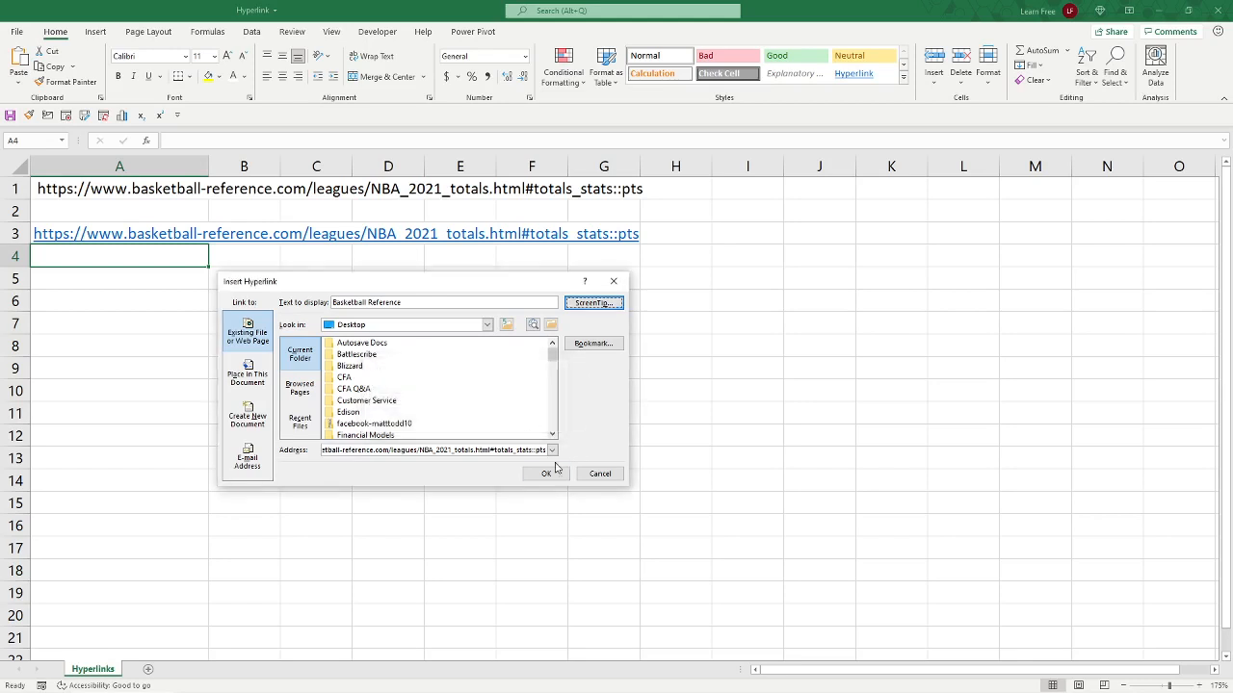
click(546, 473)
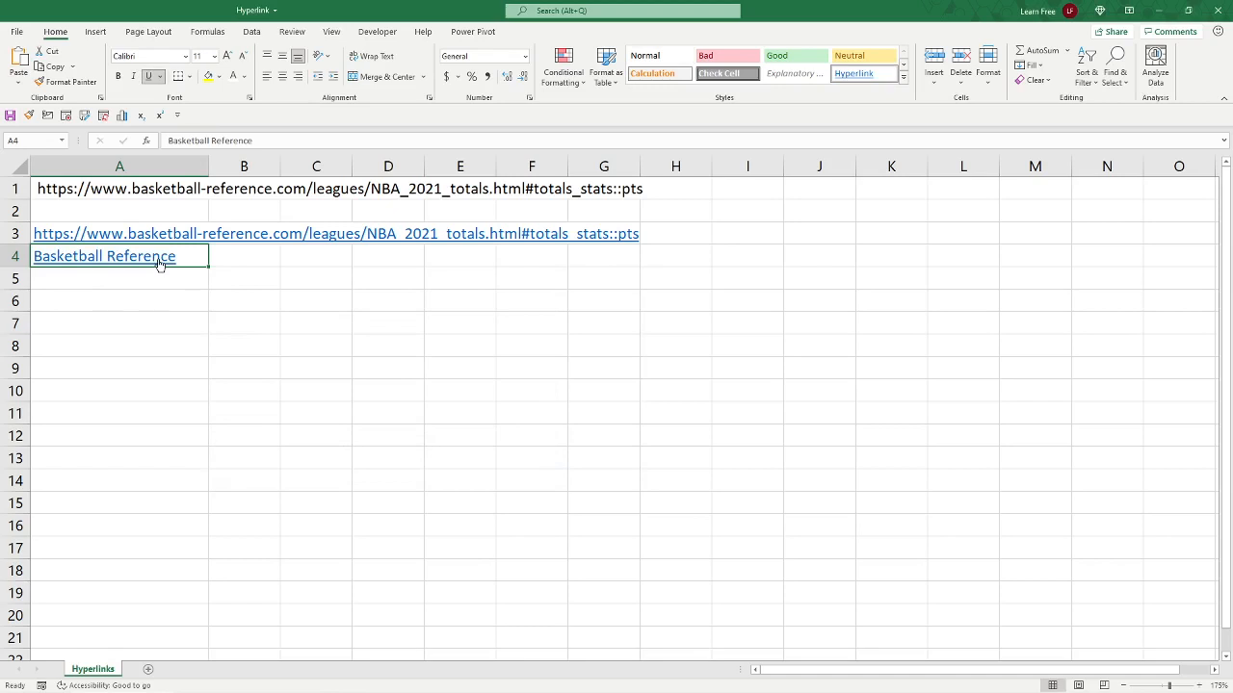
mouse_move(160, 263)
click(159, 278)
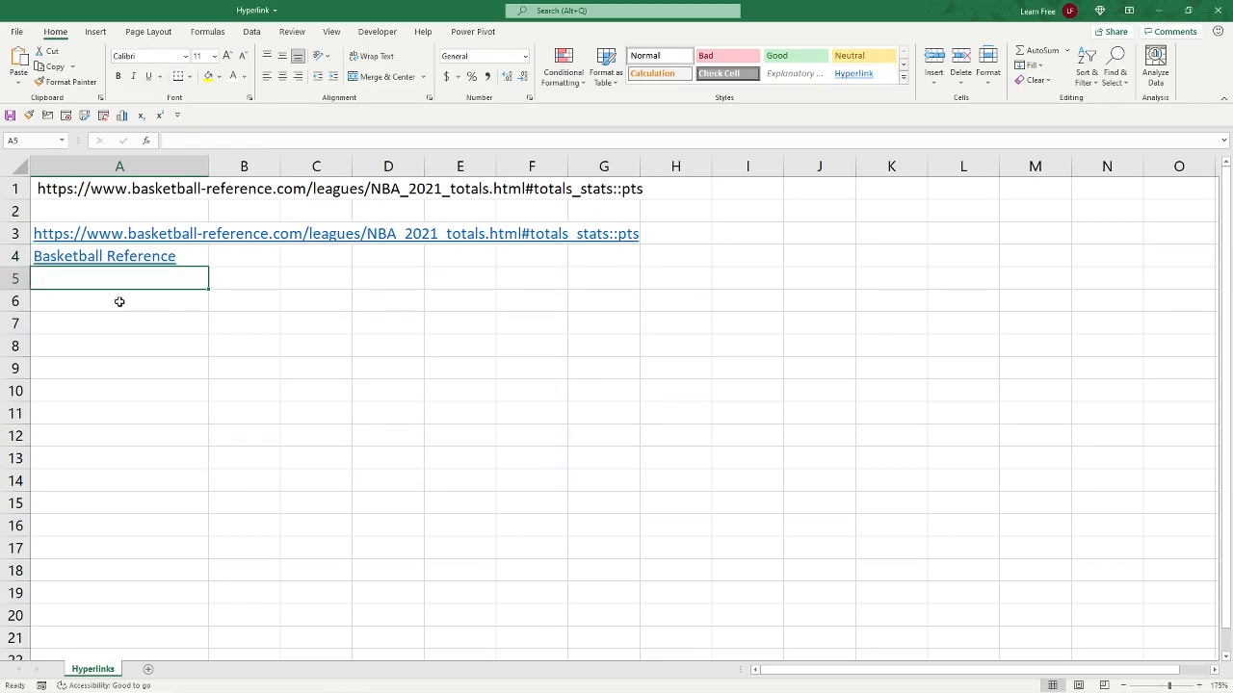
click(137, 316)
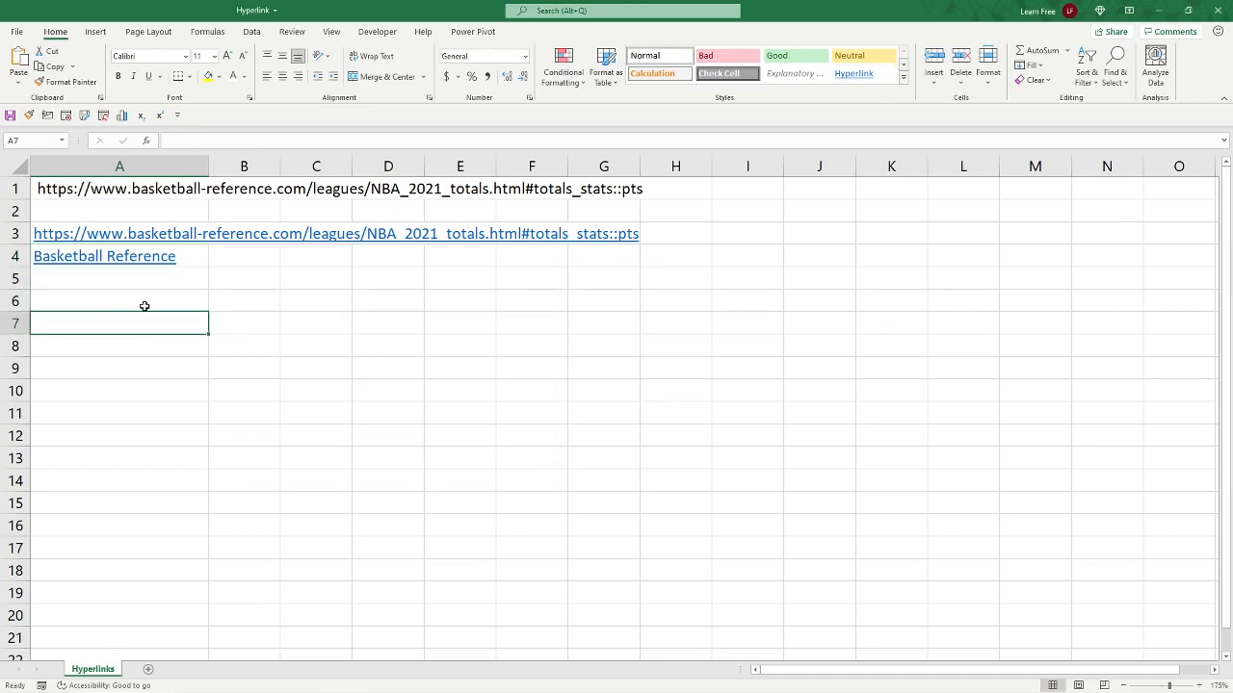
click(144, 305)
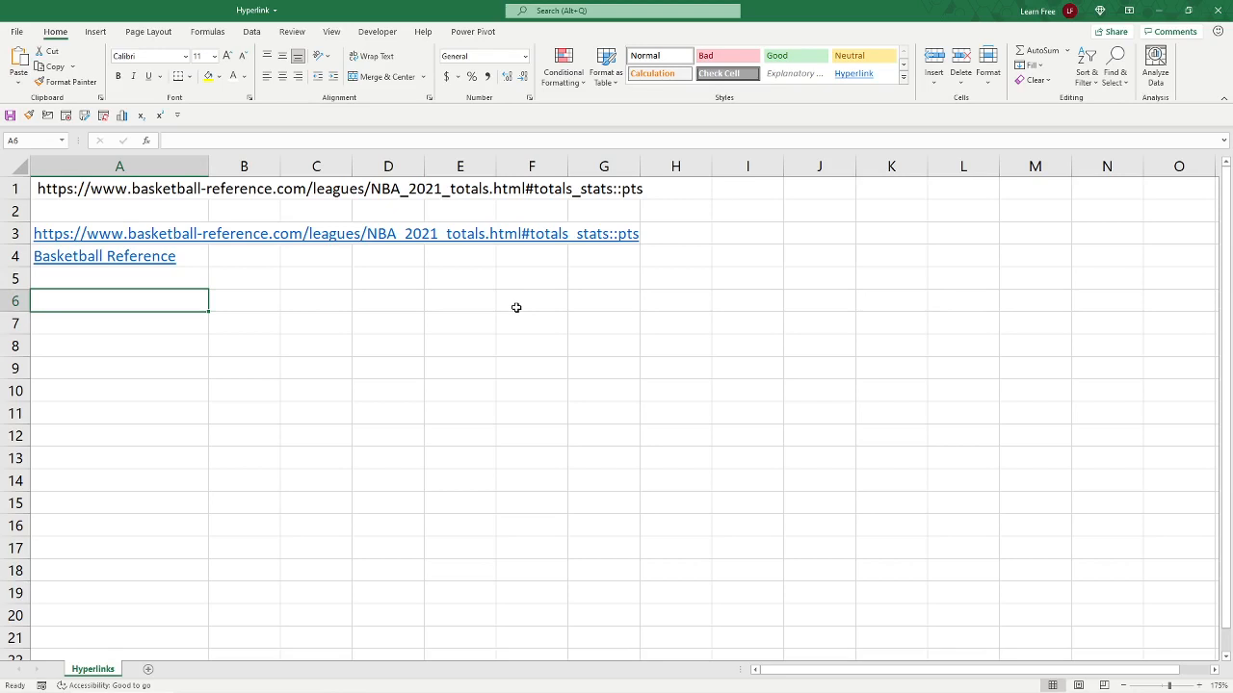
Step: Draw a rectangle shape about 1.33" wide and 0.41" high over cells E6 to F7
click(97, 33)
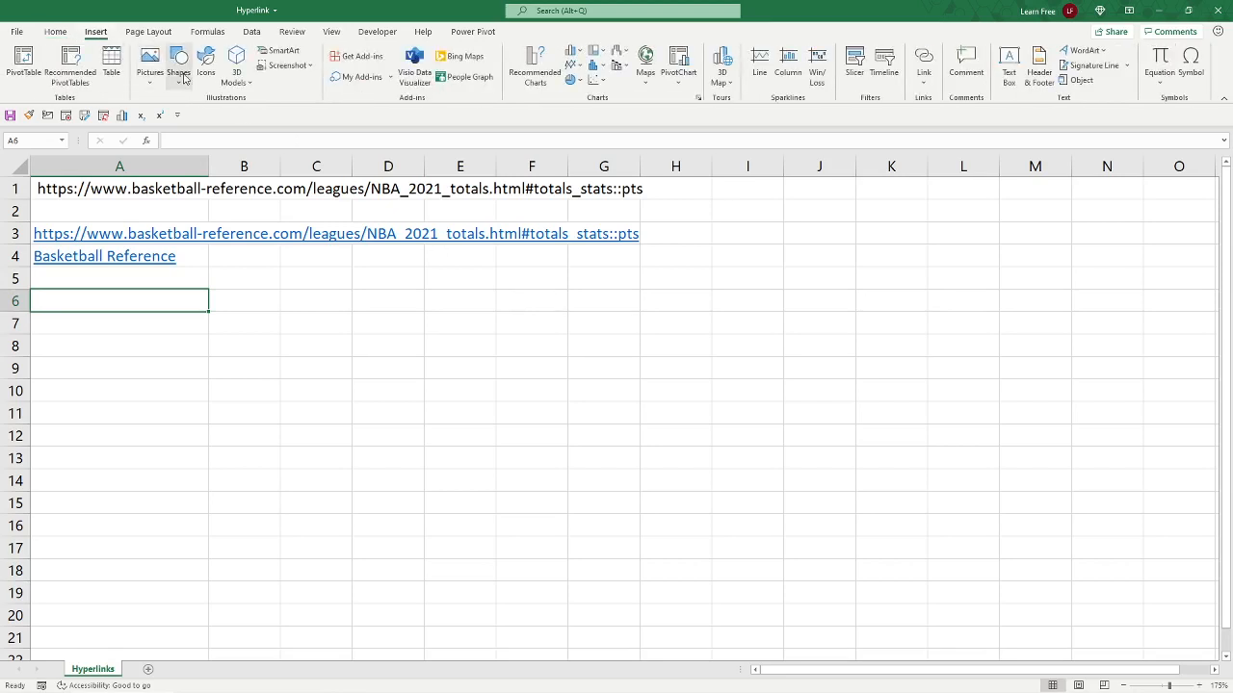
click(183, 81)
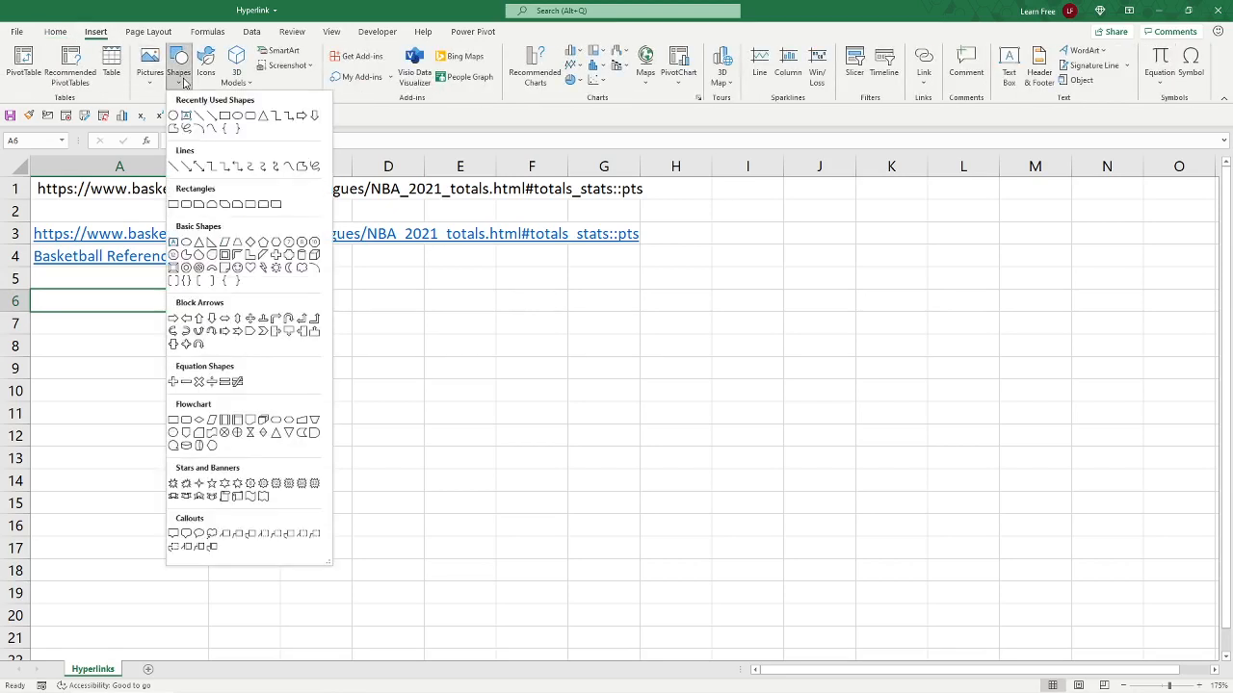
click(223, 116)
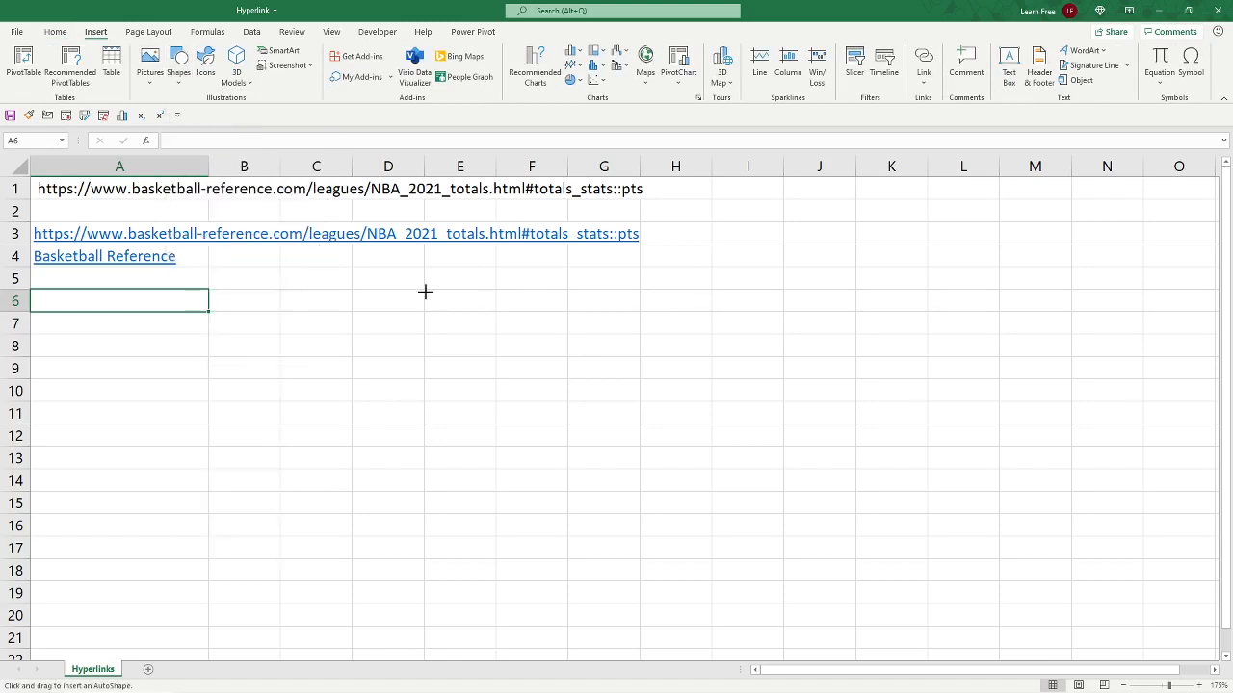
drag(423, 290, 567, 335)
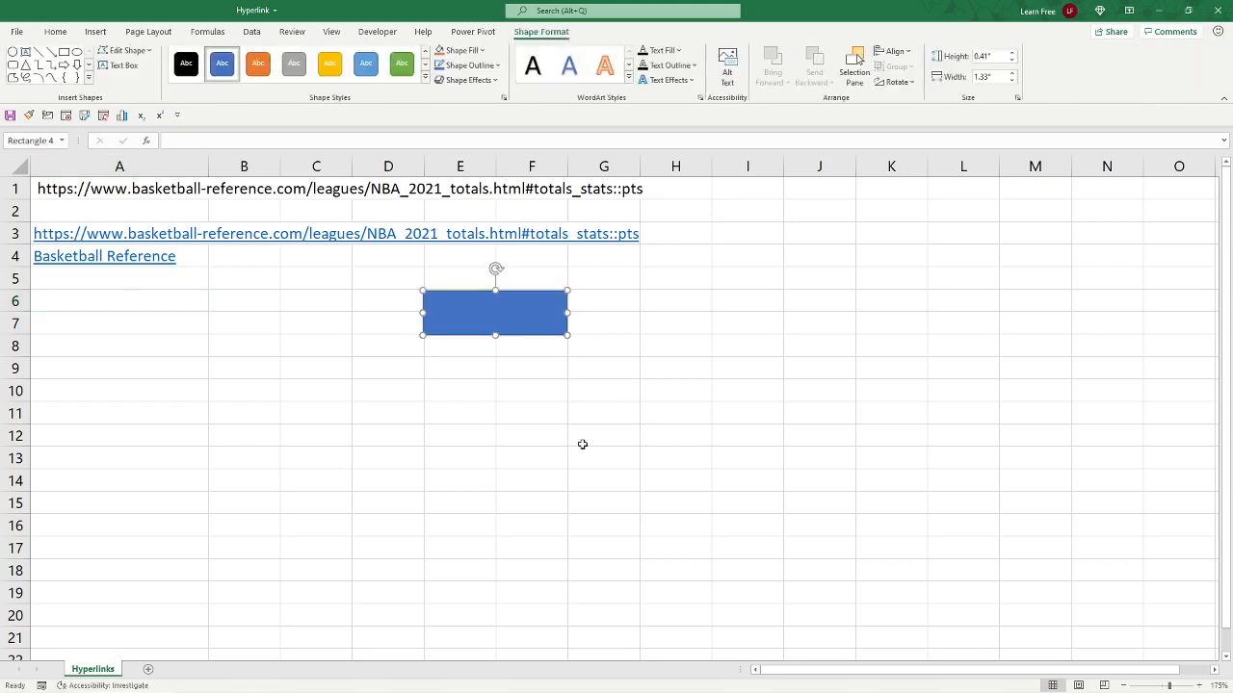
Step: Add the text "Button for dude" to the blue rectangle
right_click(449, 318)
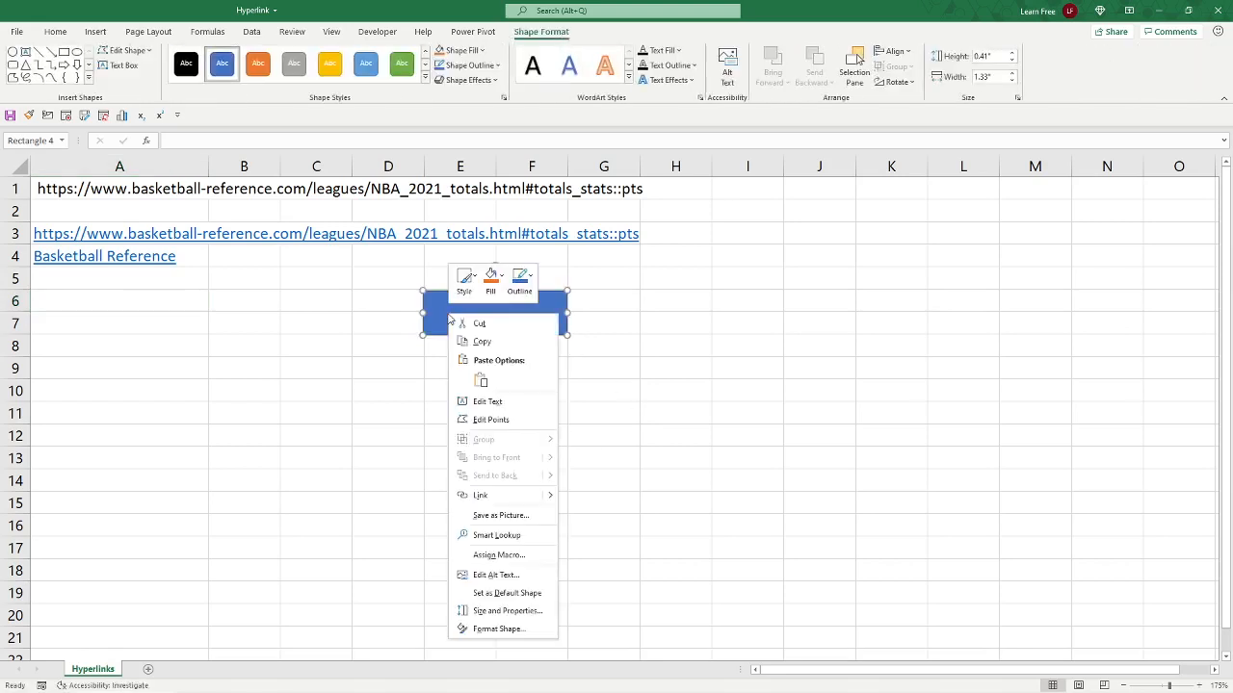
click(514, 402)
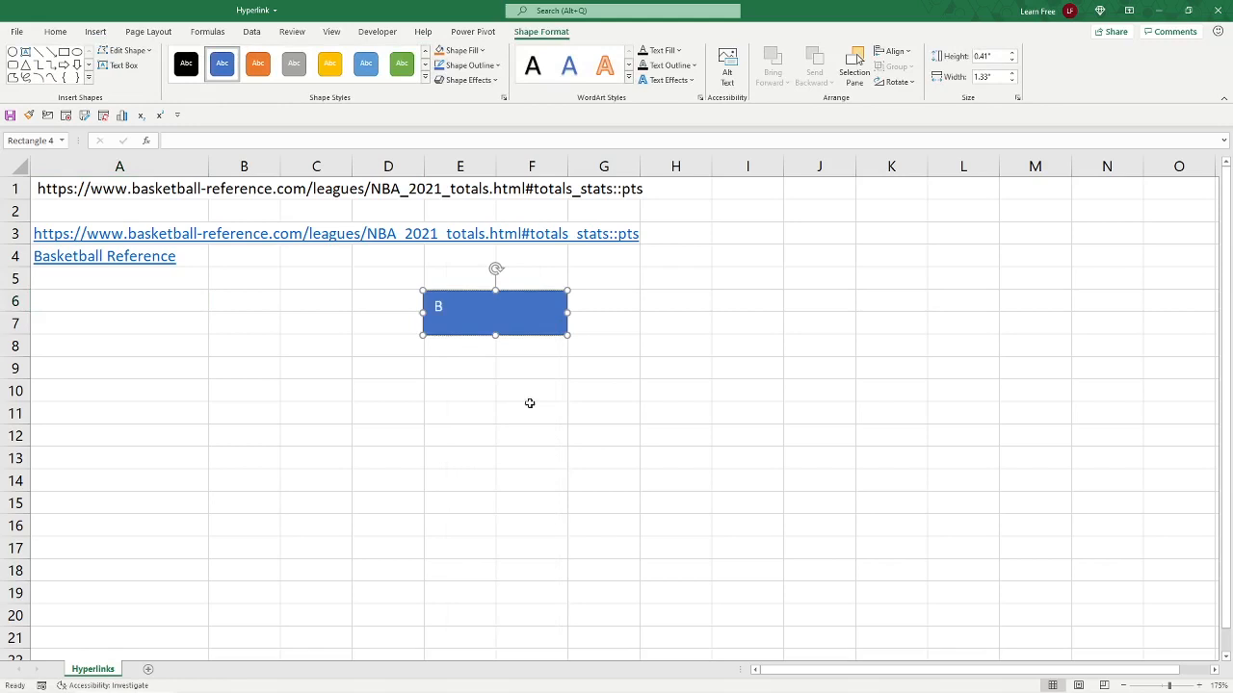
text(Button for)
text( guy)
key(BackSpace)
key(BackSpace)
text(dude)
right_click(521, 326)
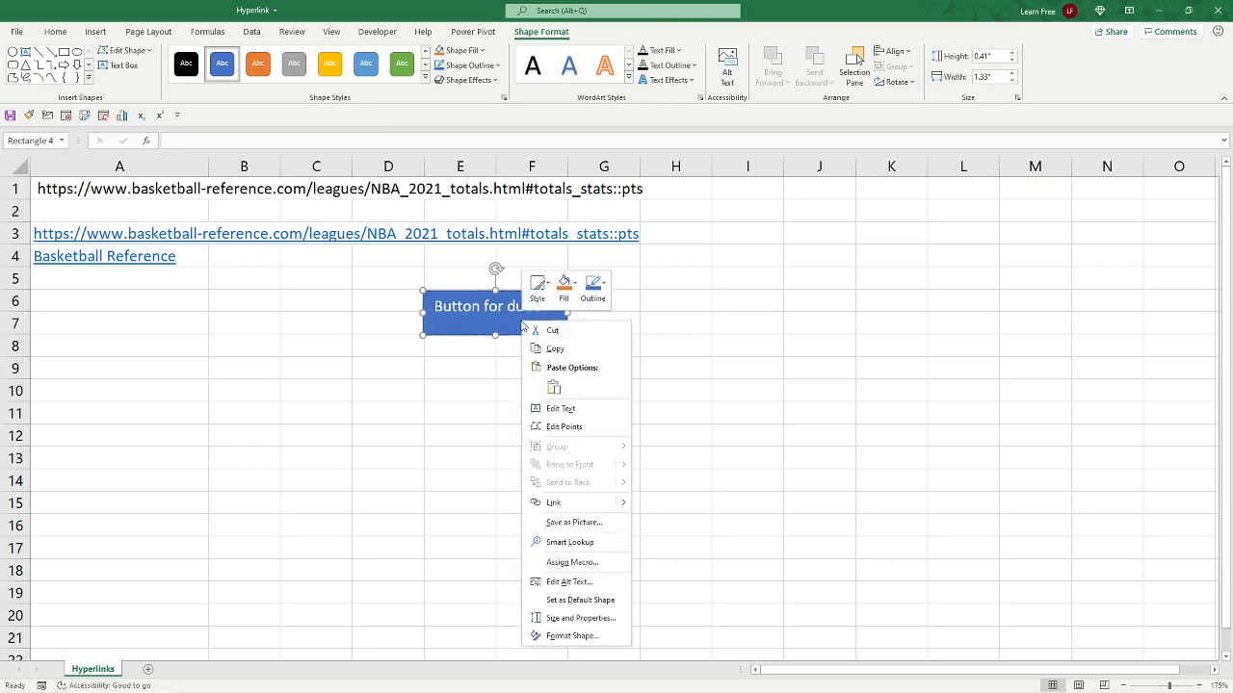
mouse_move(623, 507)
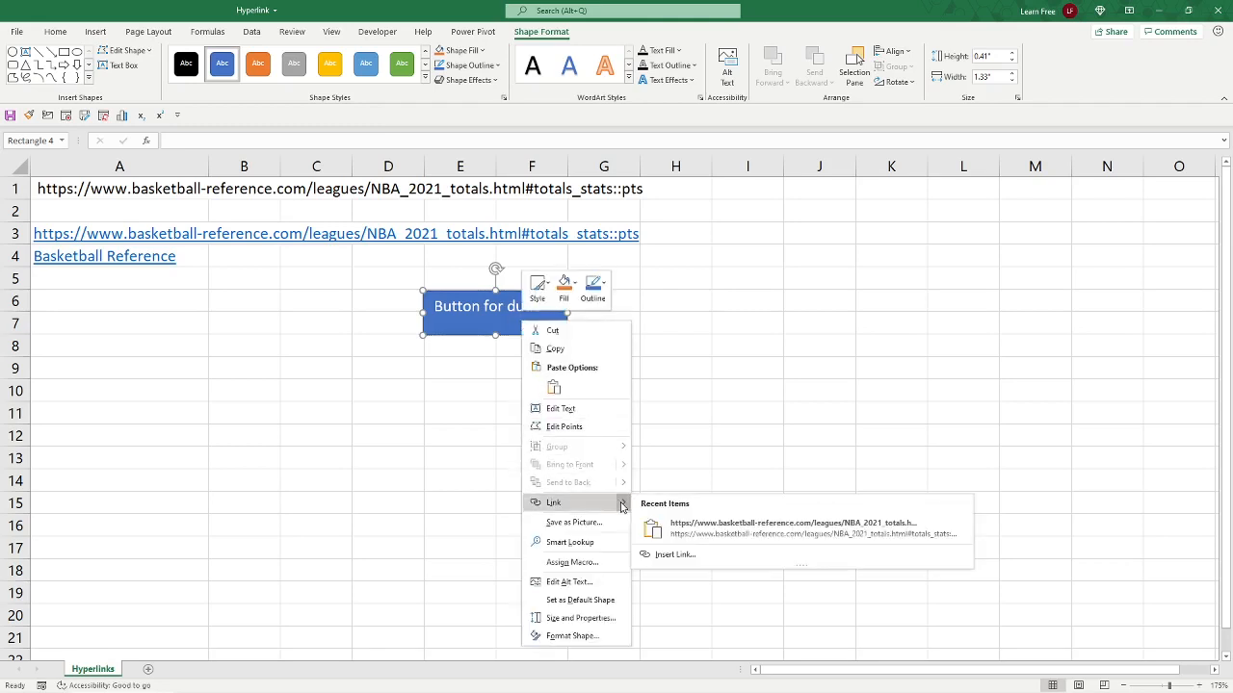
click(713, 531)
click(523, 385)
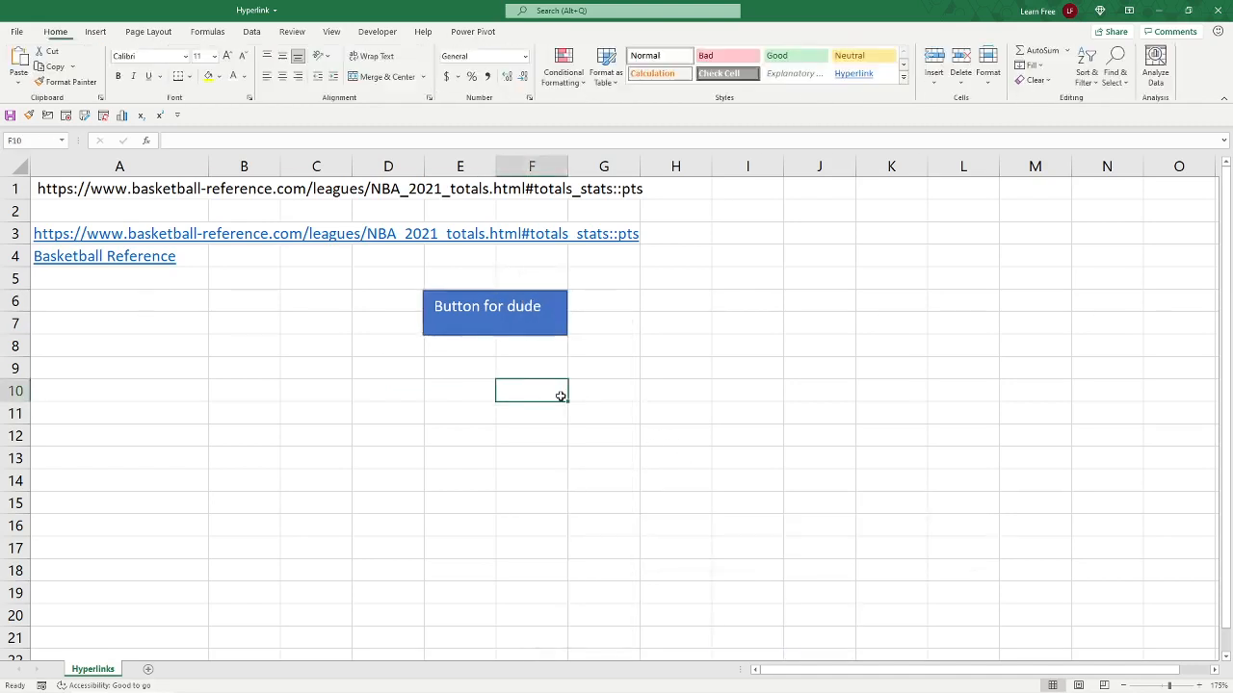
mouse_move(524, 325)
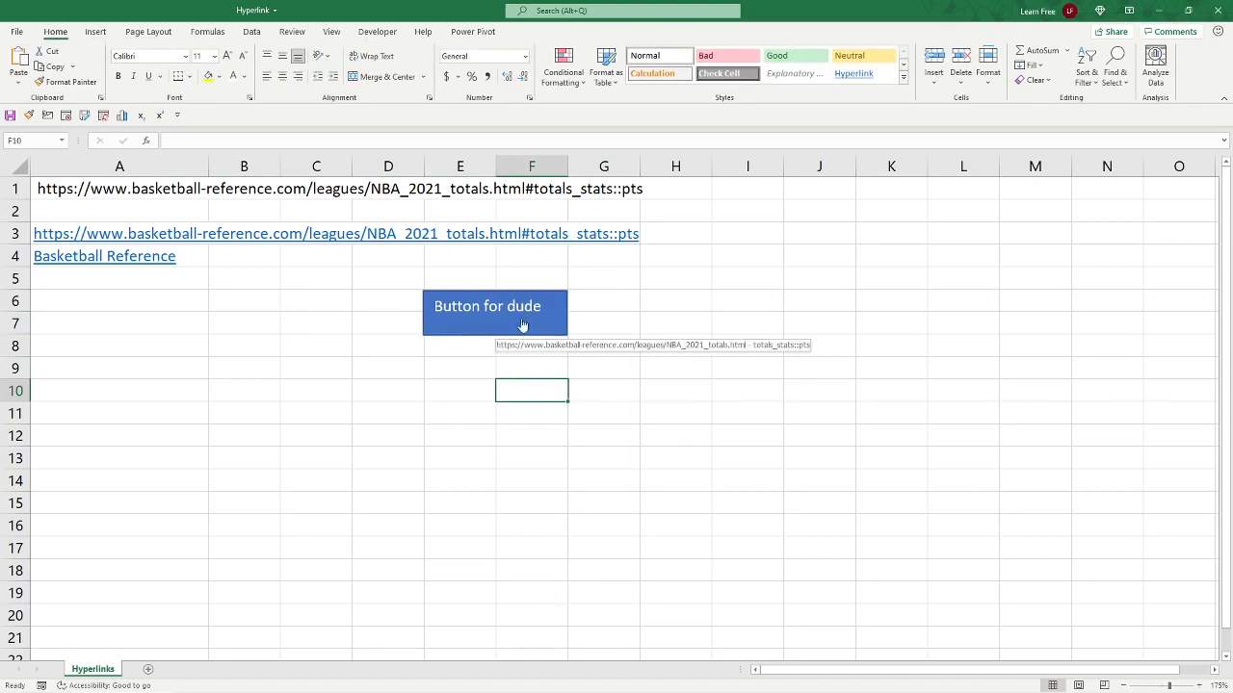
right_click(457, 307)
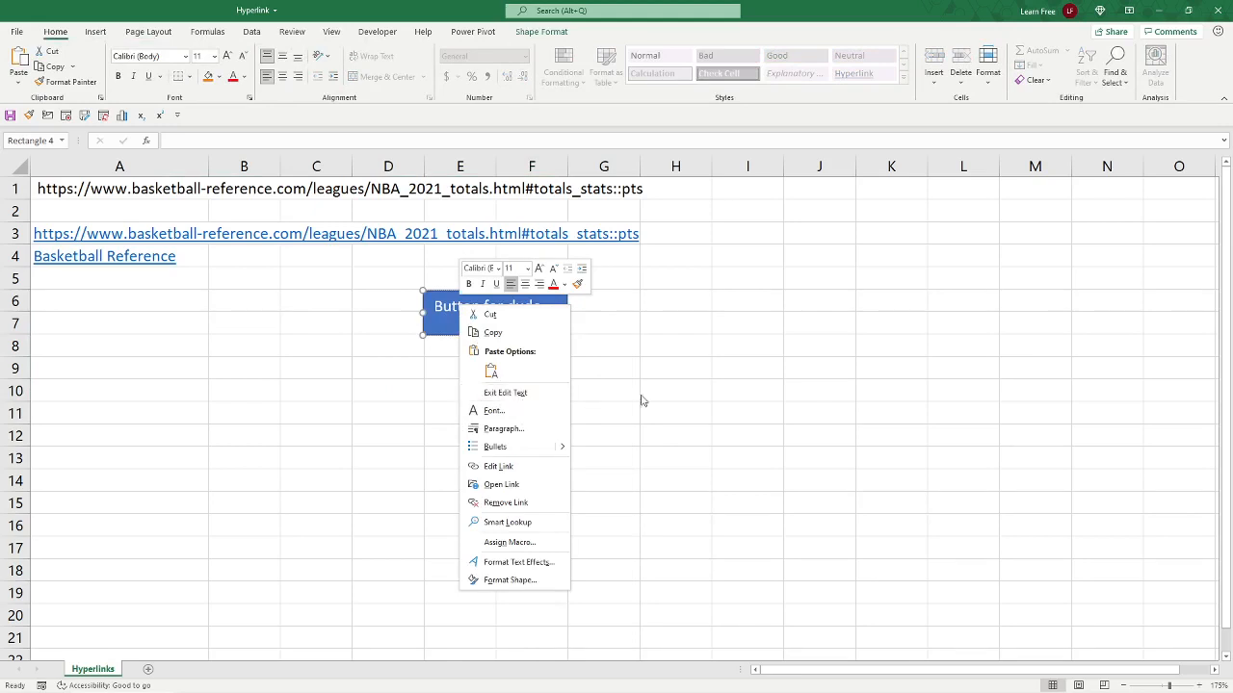
key(Escape)
click(533, 385)
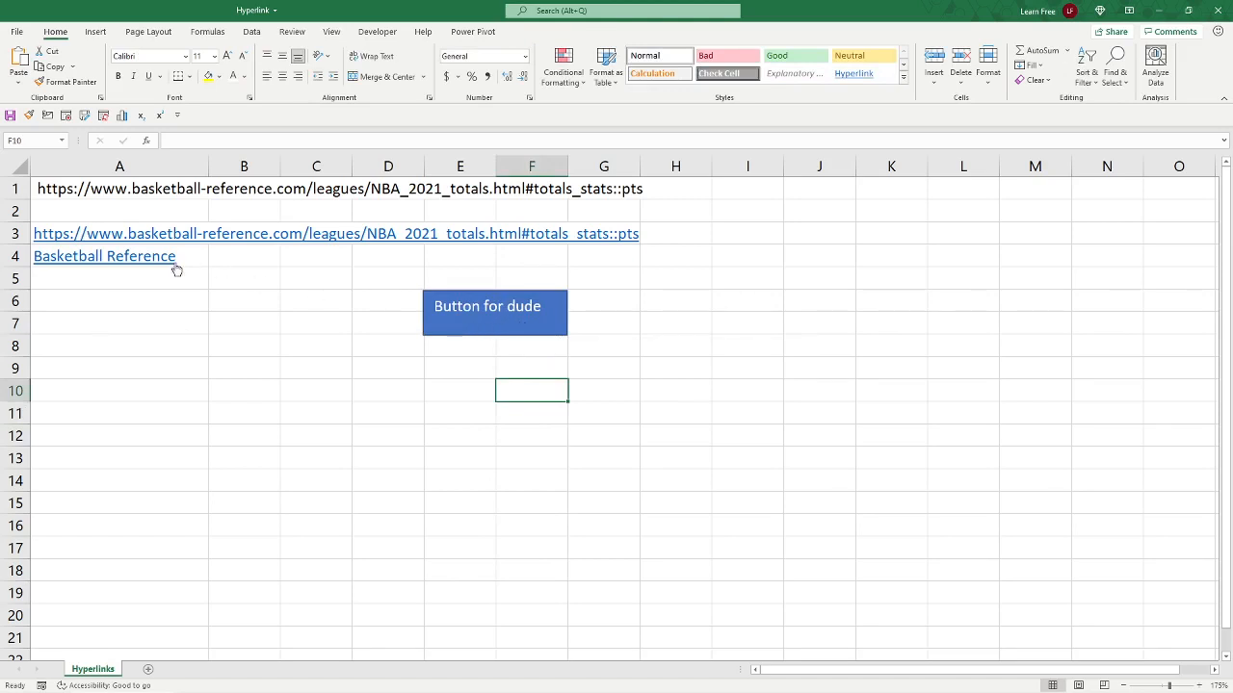
mouse_move(177, 271)
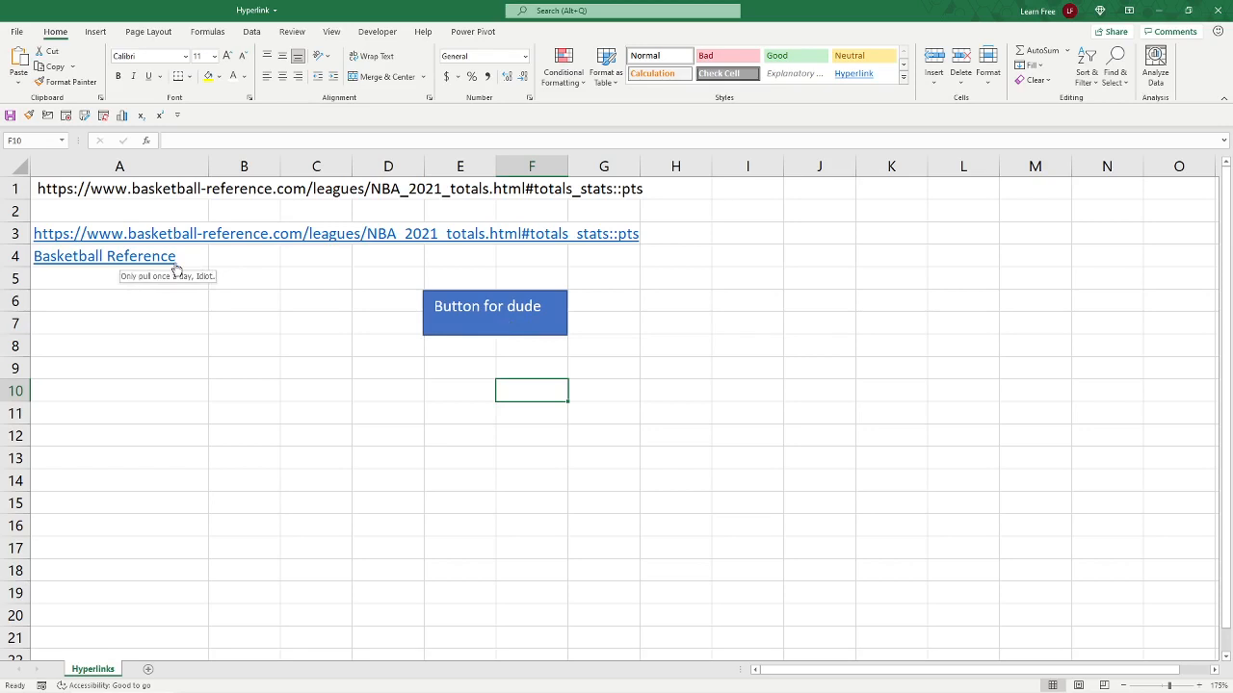
Step: Edit the link on the "Button for dude" rectangle so that its ScreenTip reads "Clown"
right_click(532, 309)
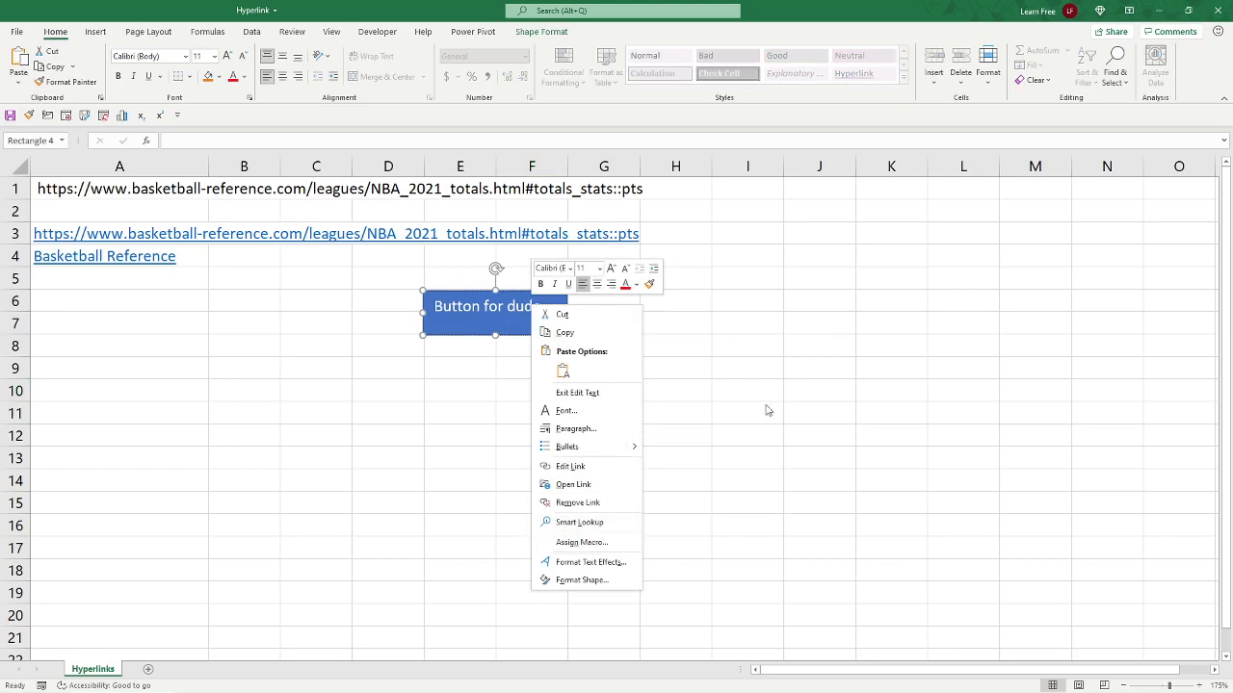
click(616, 468)
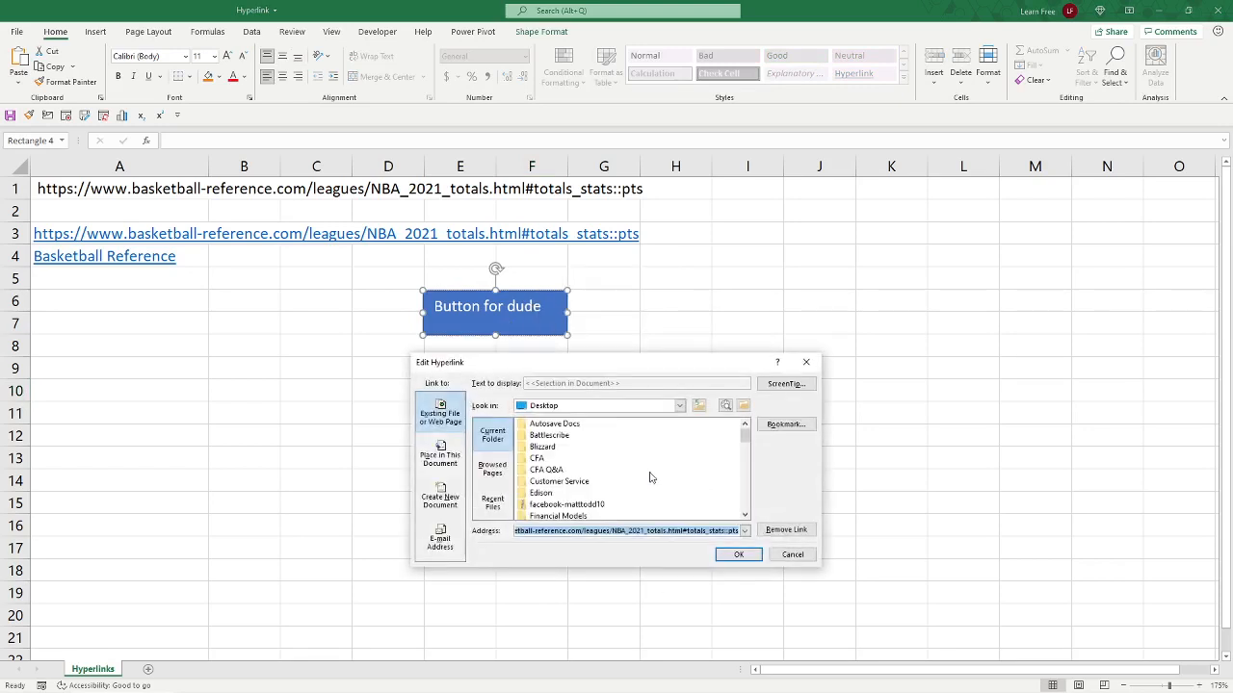
click(786, 383)
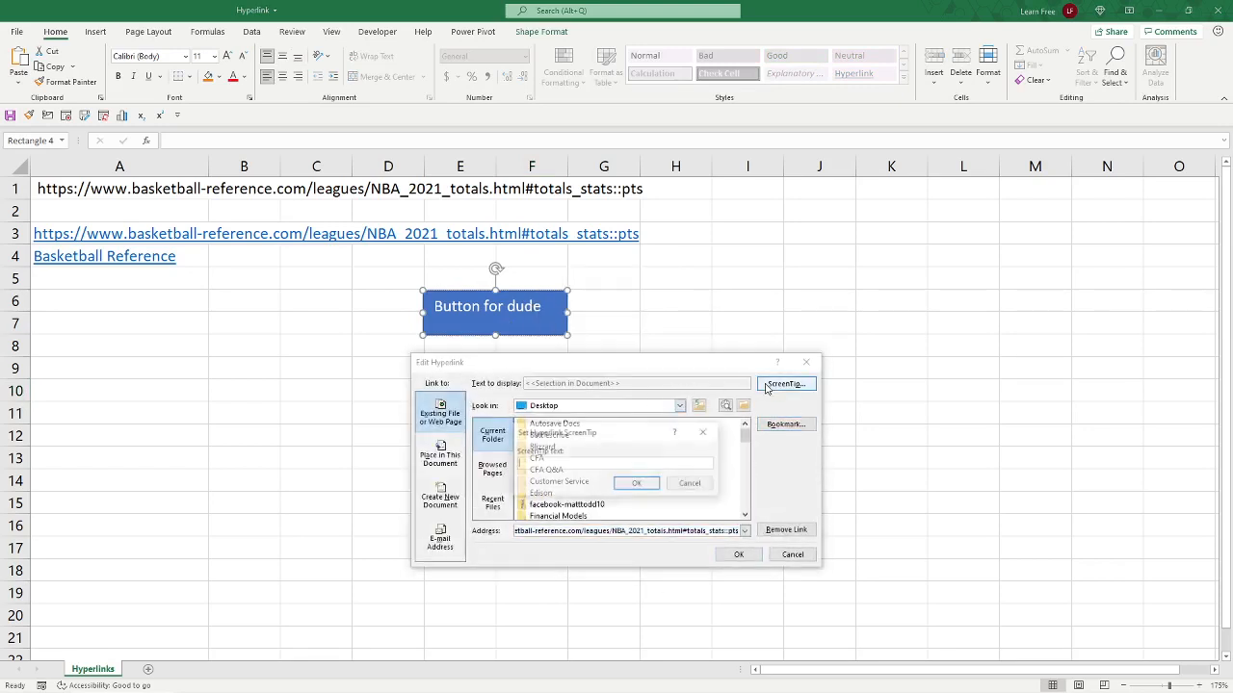
text(Clown)
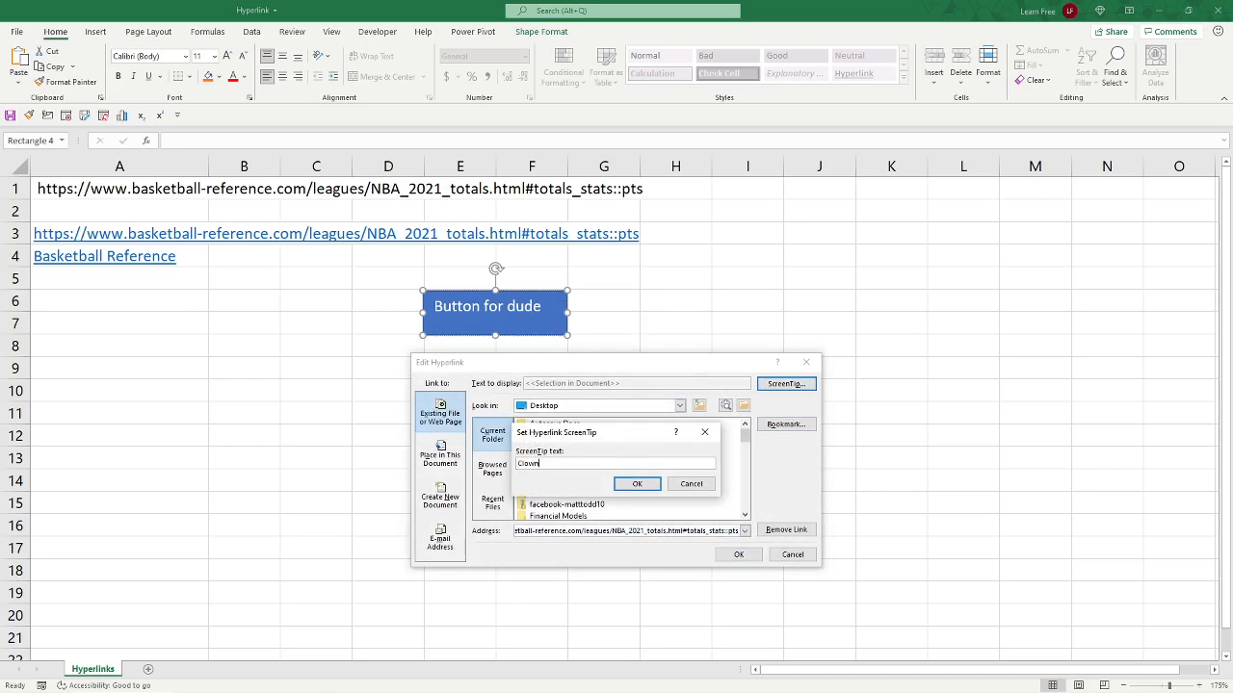
key(Return)
click(738, 554)
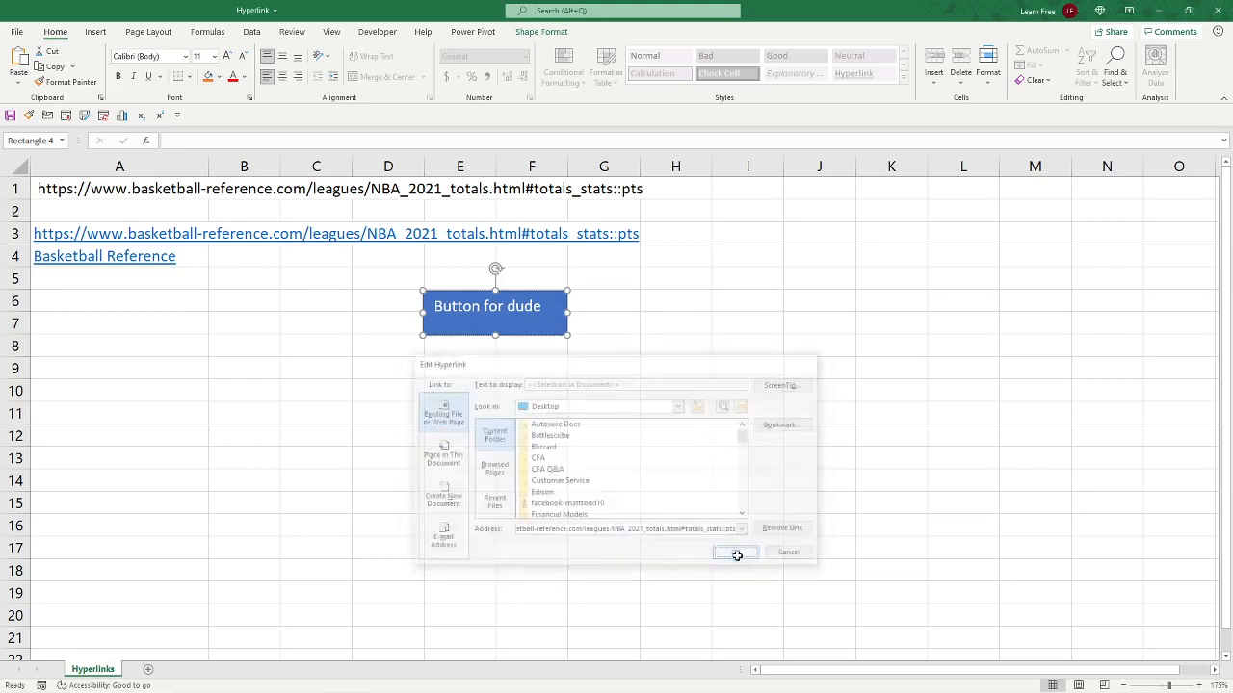
Step: Check the ScreenTip on the "Button for dude" rectangle
click(558, 416)
mouse_move(541, 329)
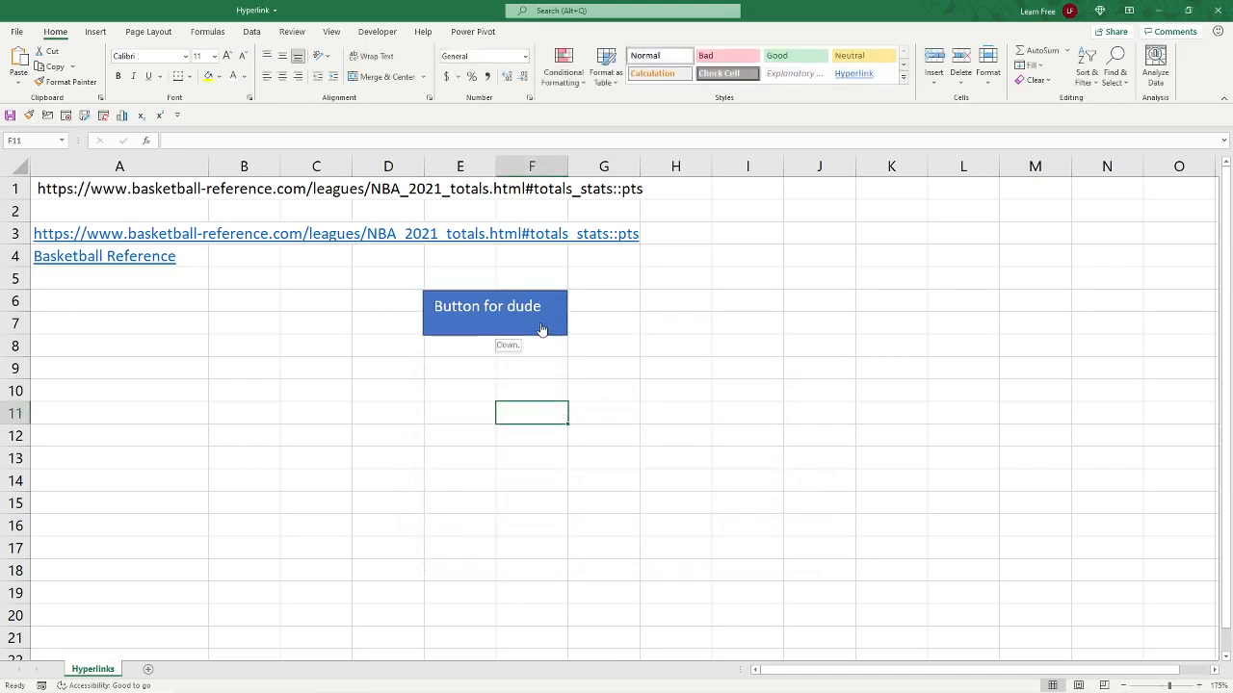
click(139, 326)
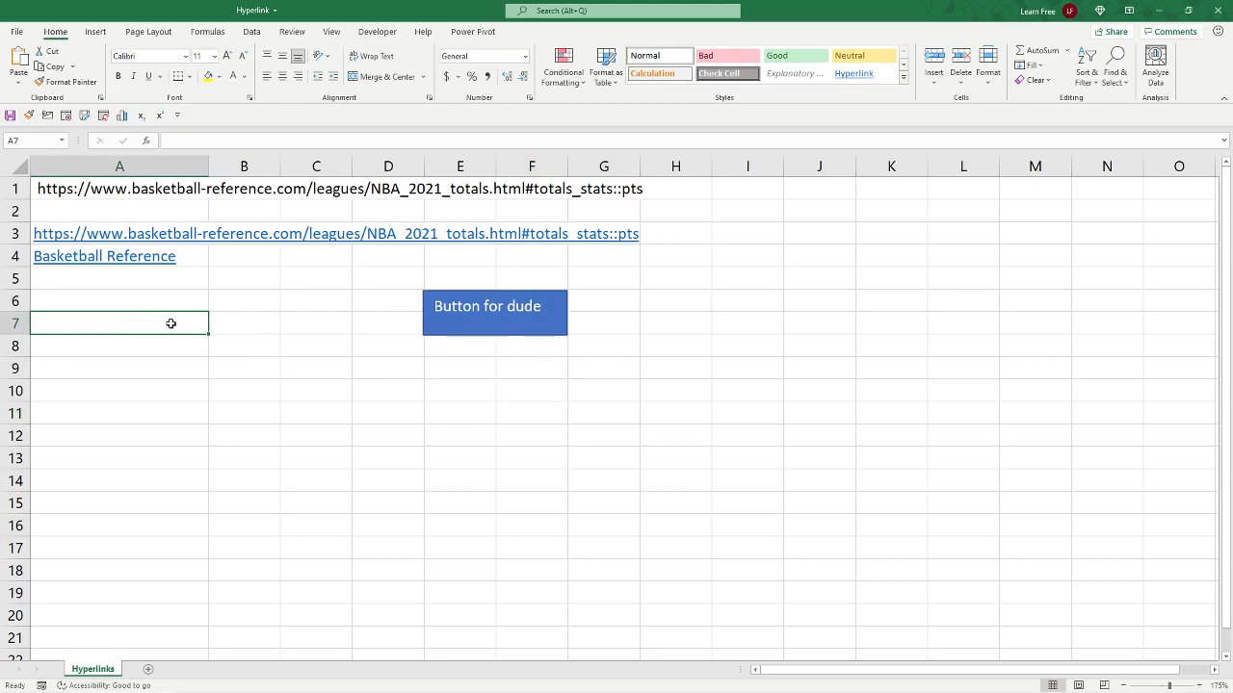
Step: Insert the Macho Man picture from this device, about 2.41" wide and 1.36" high, beside the blue rectangle over cells G5 to K11
click(130, 32)
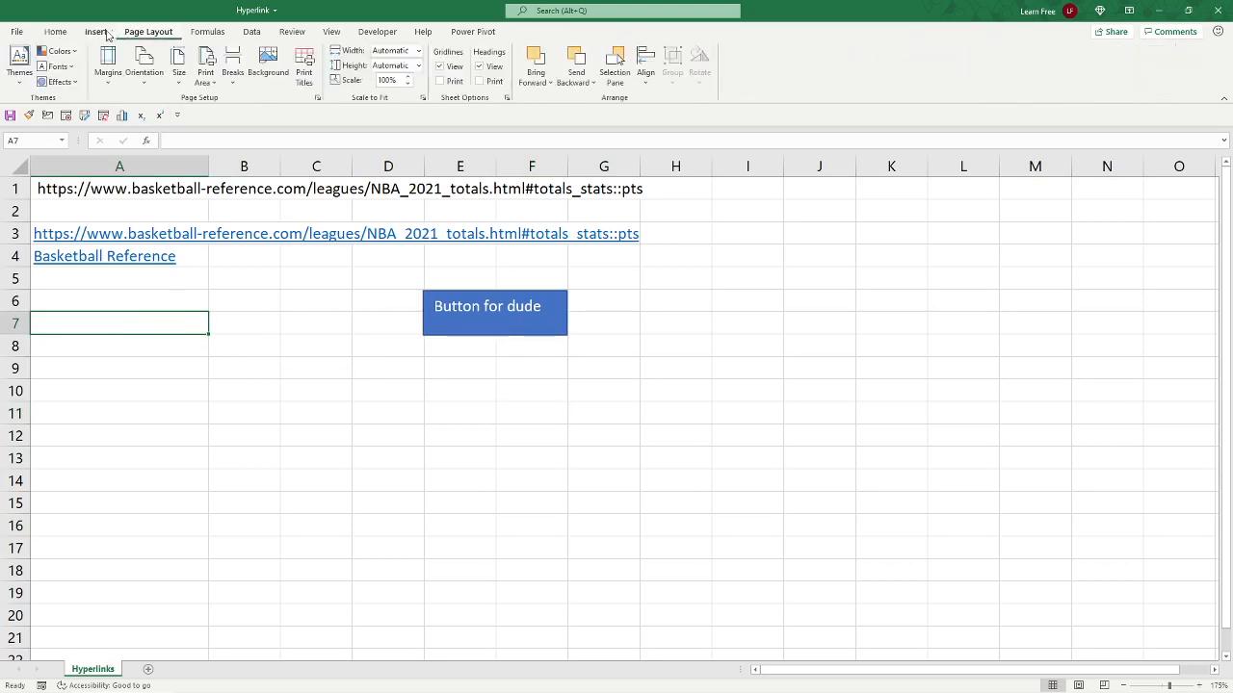
click(101, 33)
click(150, 69)
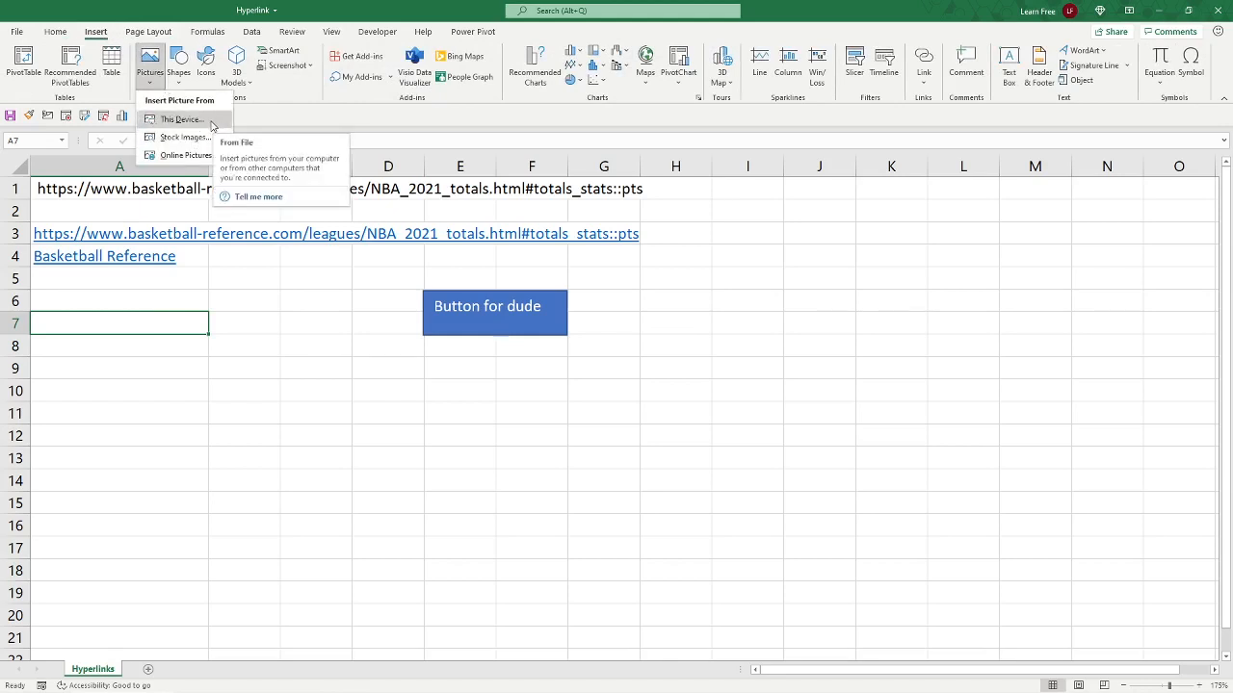
click(183, 119)
click(571, 113)
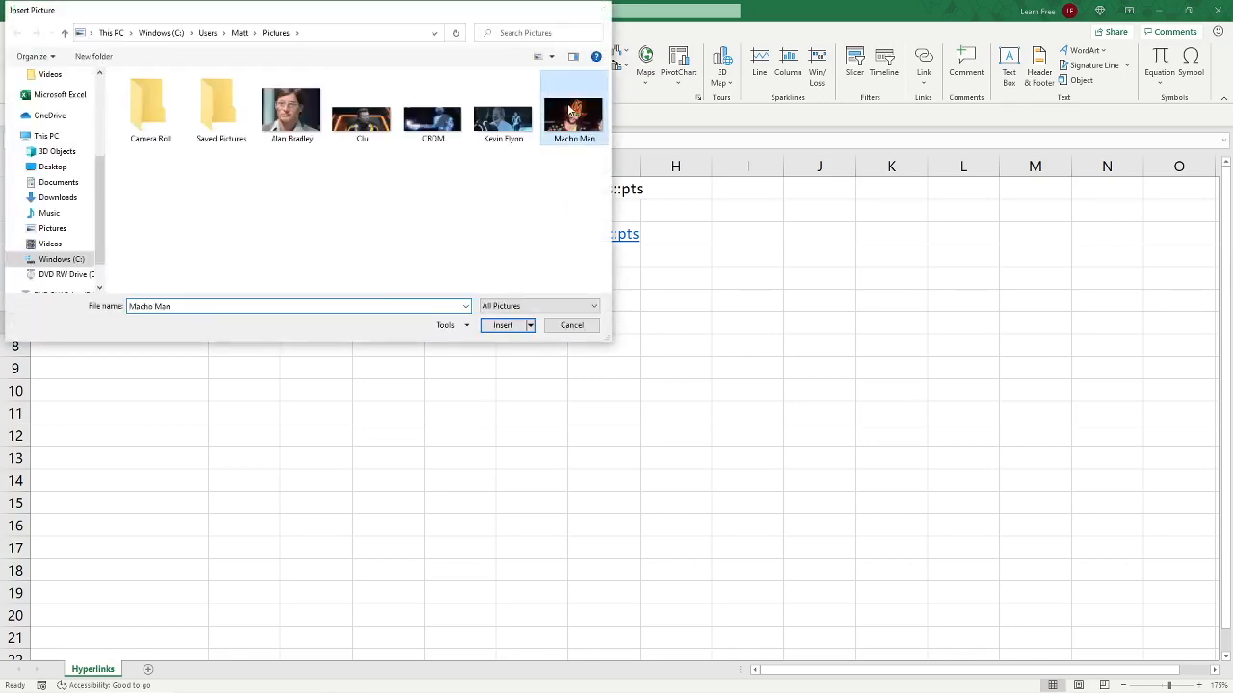
double_click(571, 113)
drag(399, 377, 1001, 345)
drag(594, 279, 675, 304)
right_click(663, 308)
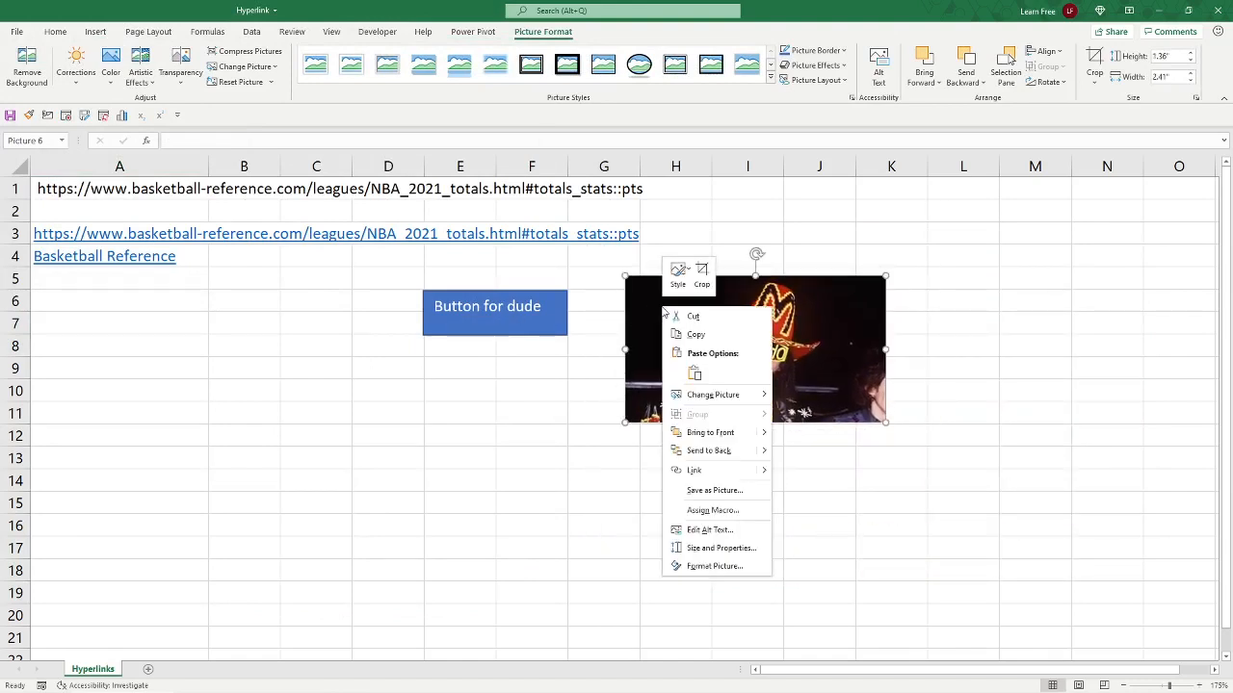
mouse_move(768, 476)
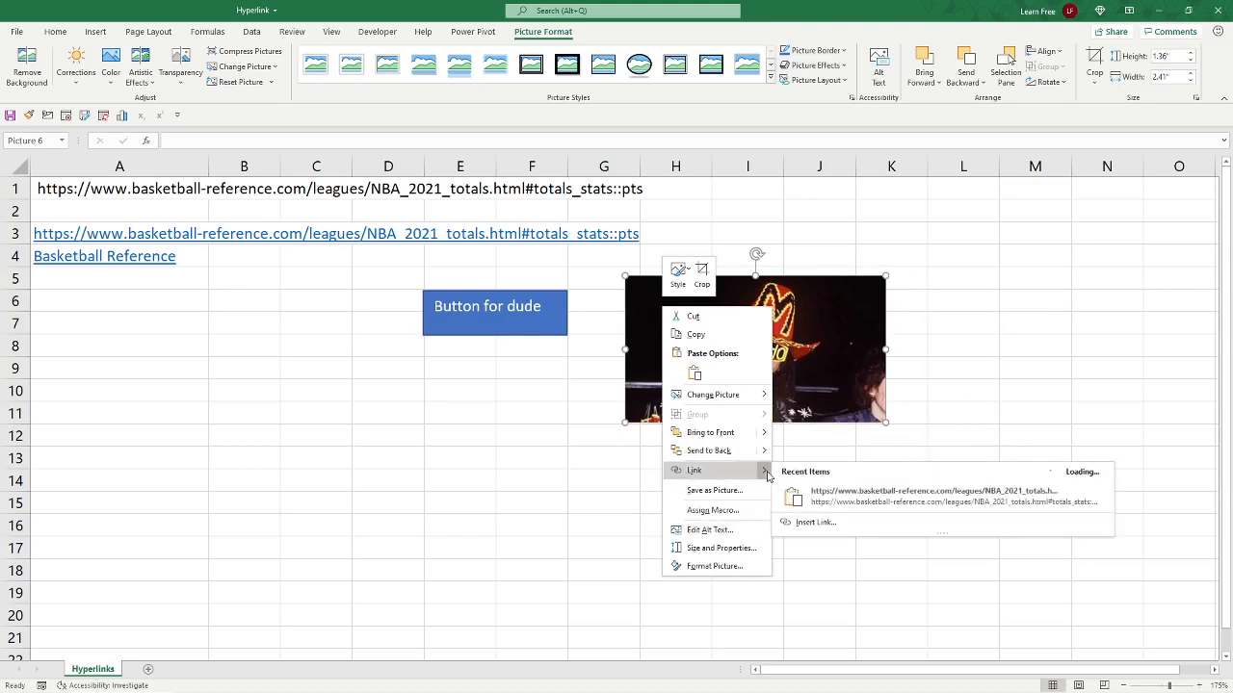
click(828, 522)
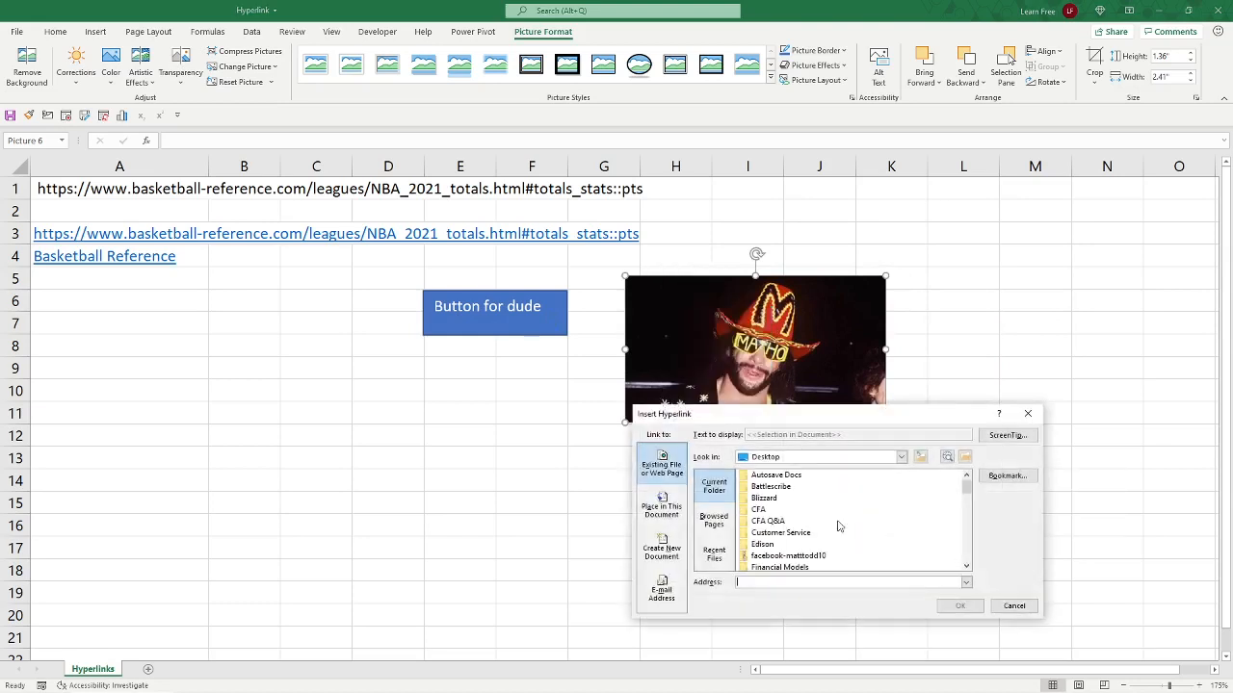
click(1008, 436)
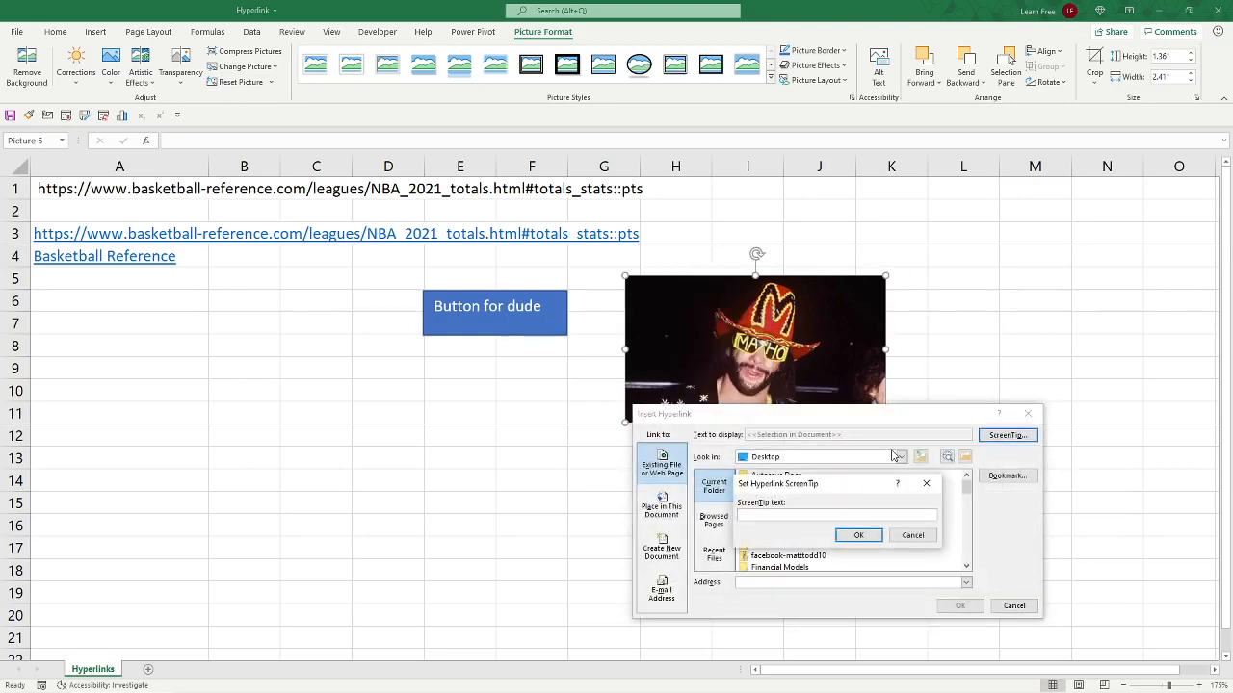
text(Macho Madness Basketball Scores)
click(859, 536)
click(773, 583)
text(https://www.basketball-reference.com/leagues/NBA_2021_totals.html#totals_stats::pts)
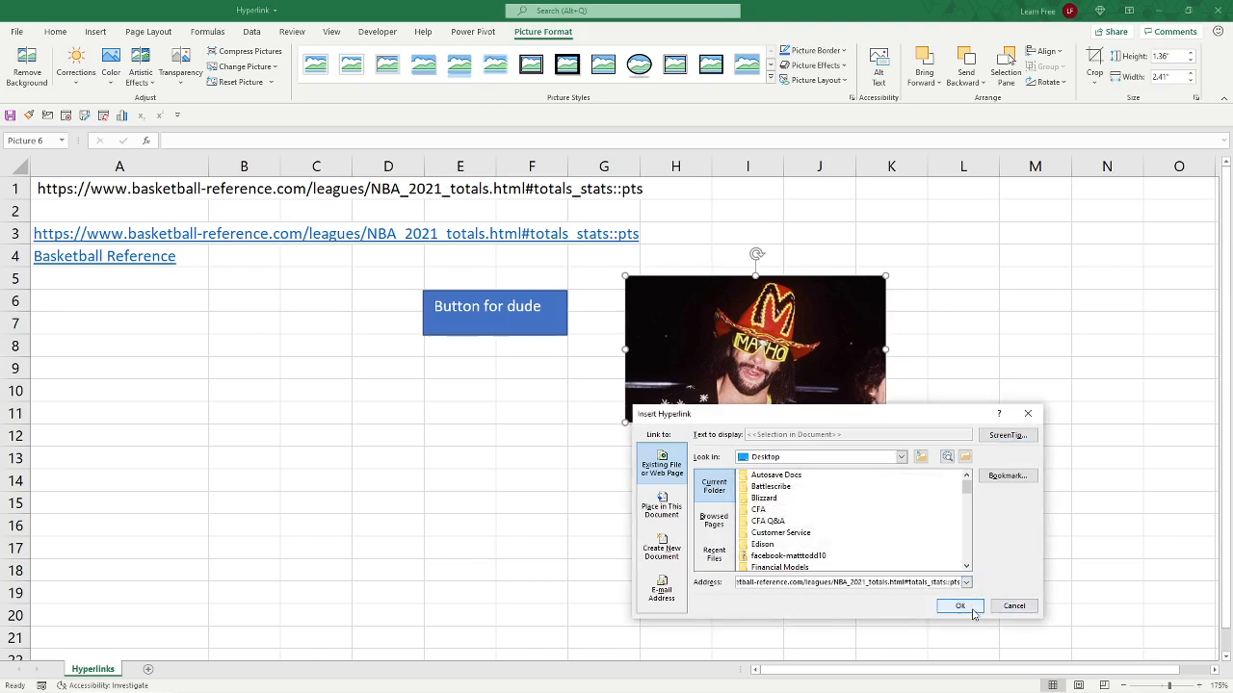
click(976, 613)
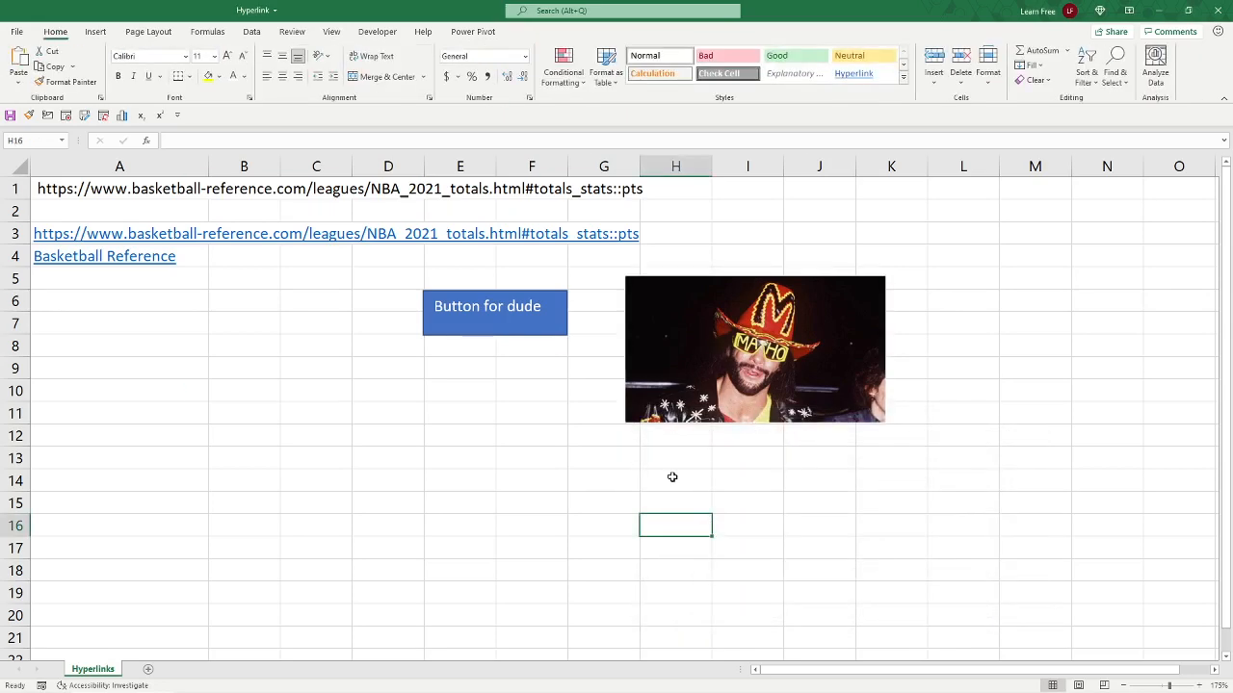
Step: Check the ScreenTip on the linked Macho Man picture
click(143, 418)
click(327, 451)
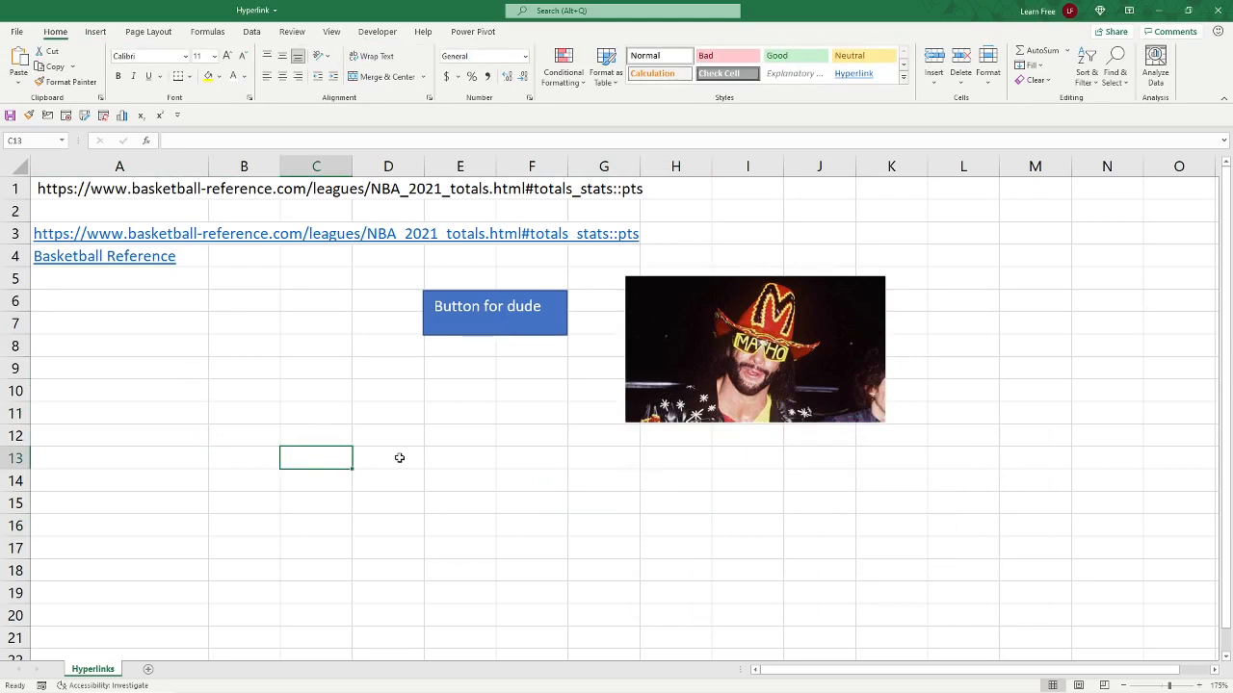
mouse_move(685, 333)
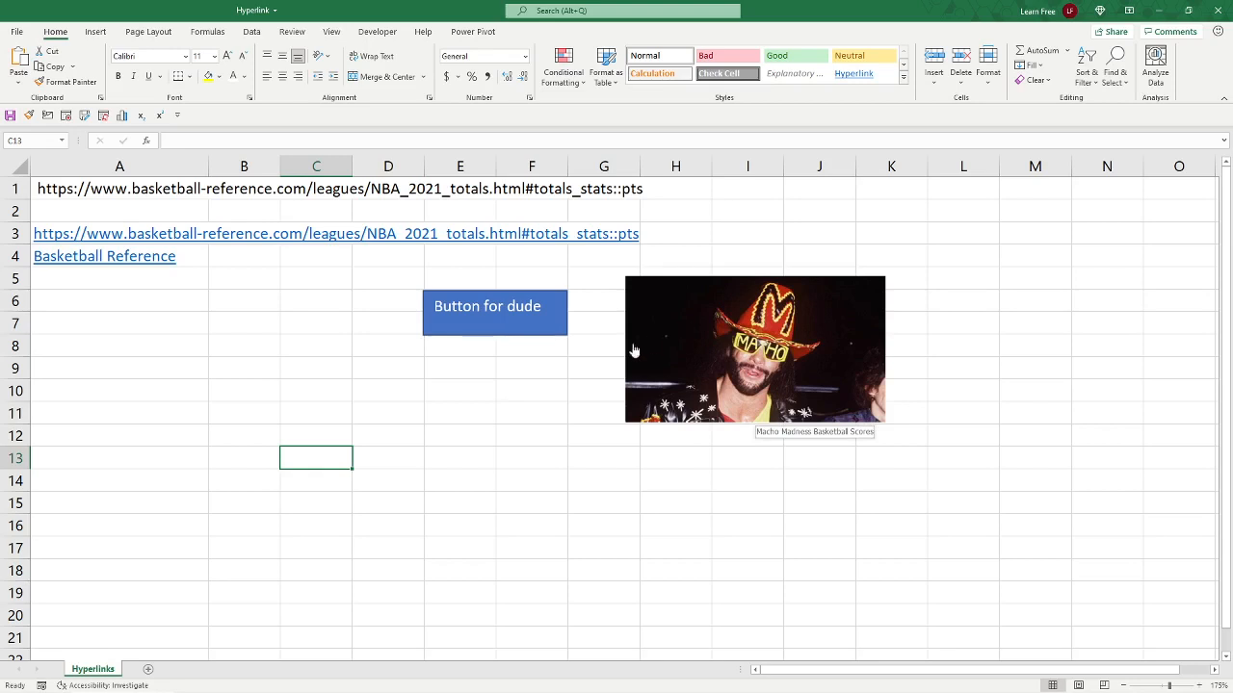
click(545, 359)
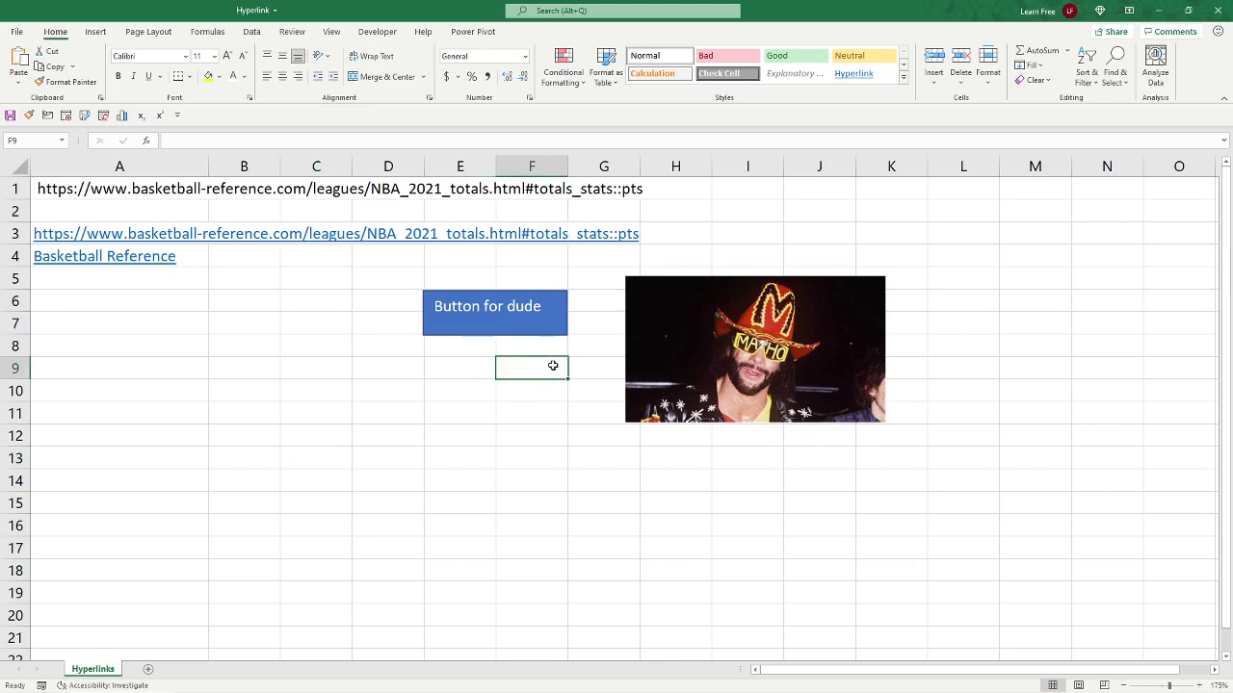